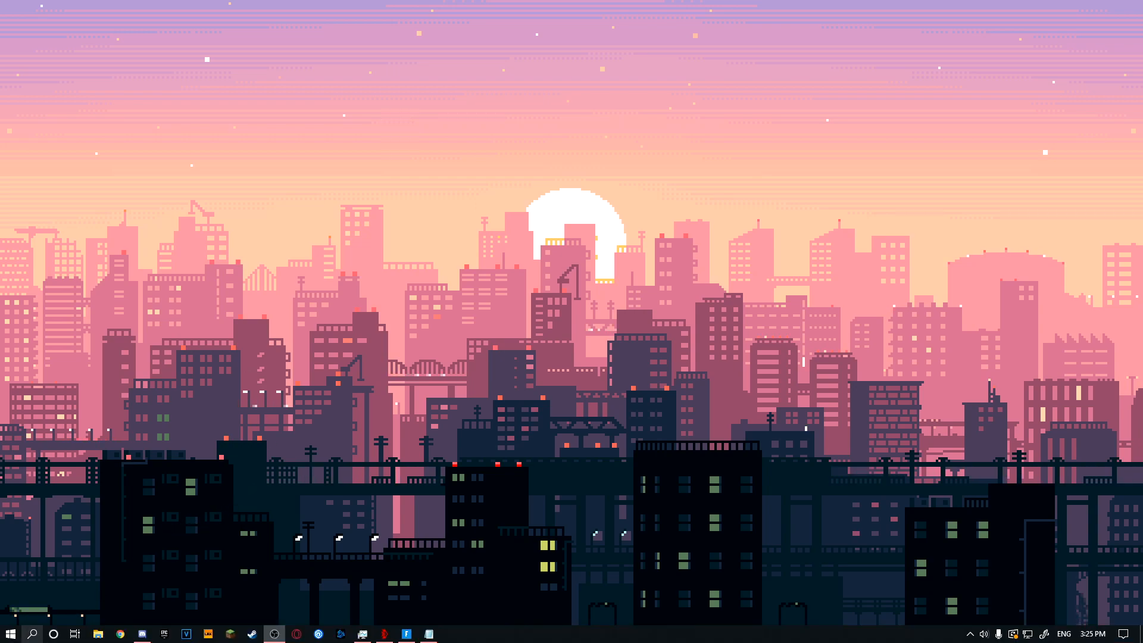
Open the system protection settings for creating a restore point and select the SSD (C:) system drive
left_click(32, 633)
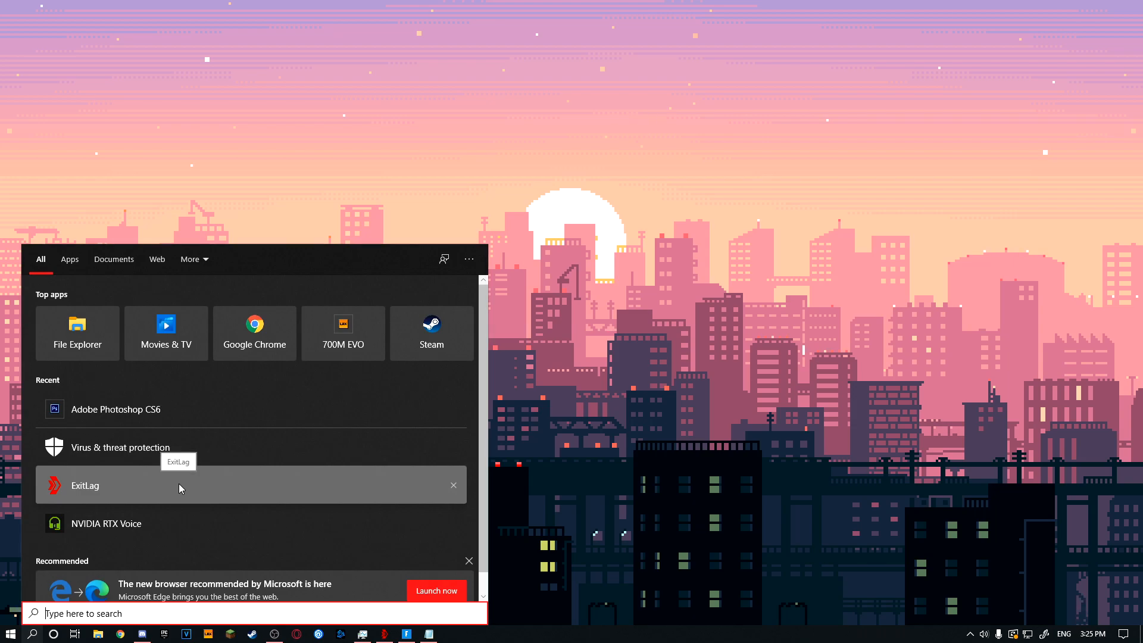
type("res")
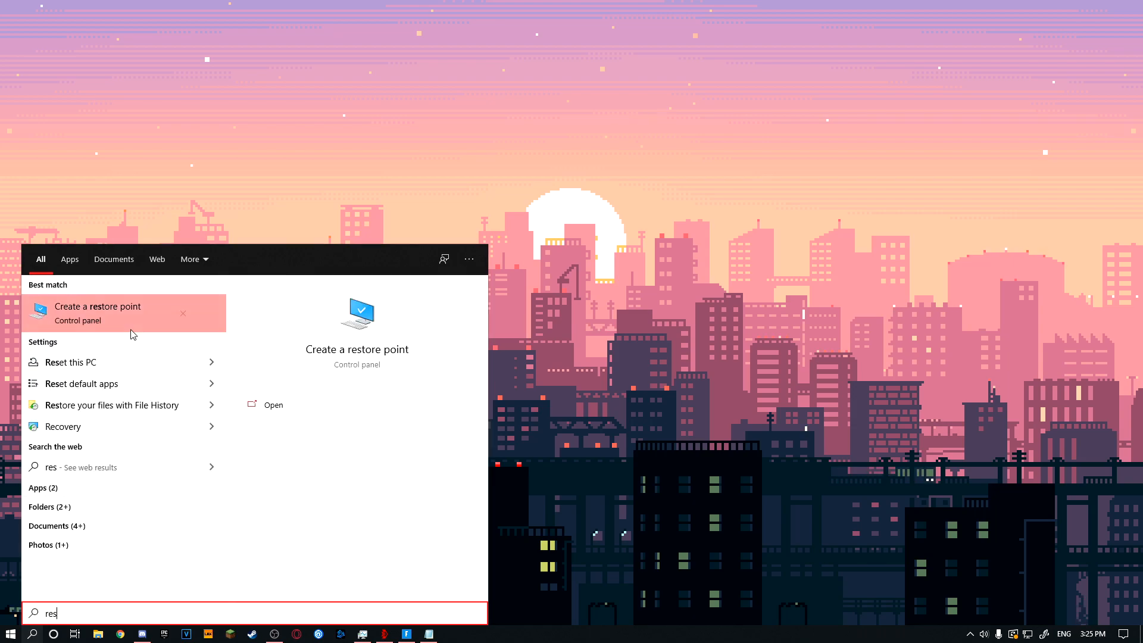
left_click(116, 315)
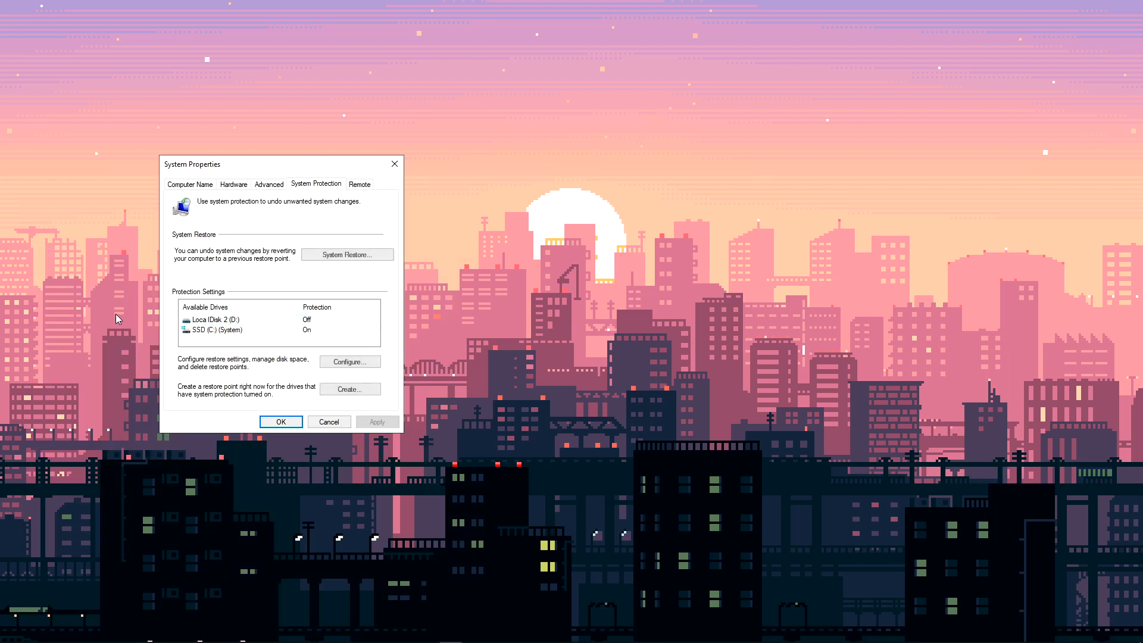
left_click(212, 334)
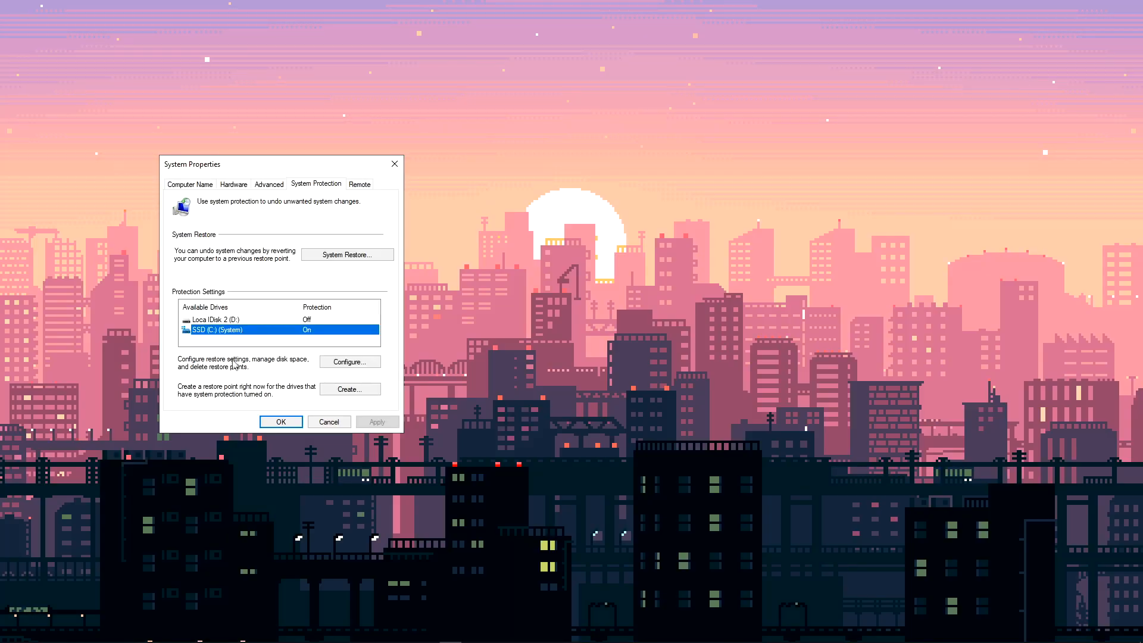
Create a restore point described as 15/11/2020 and dismiss the completion notice
left_click(349, 392)
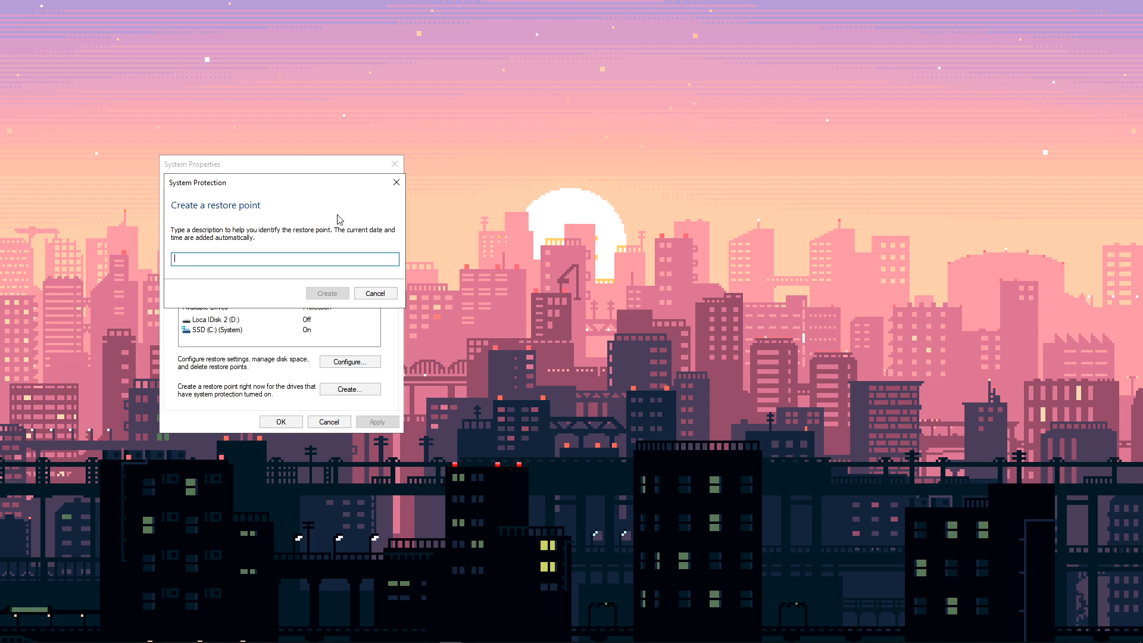
type("15/11")
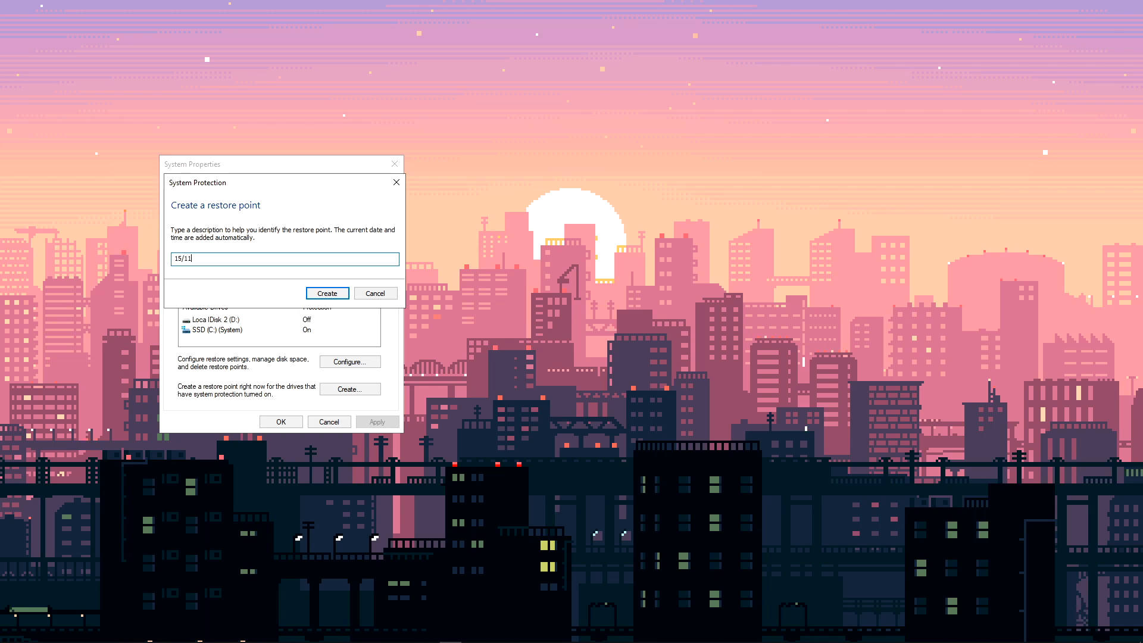
type("/2020")
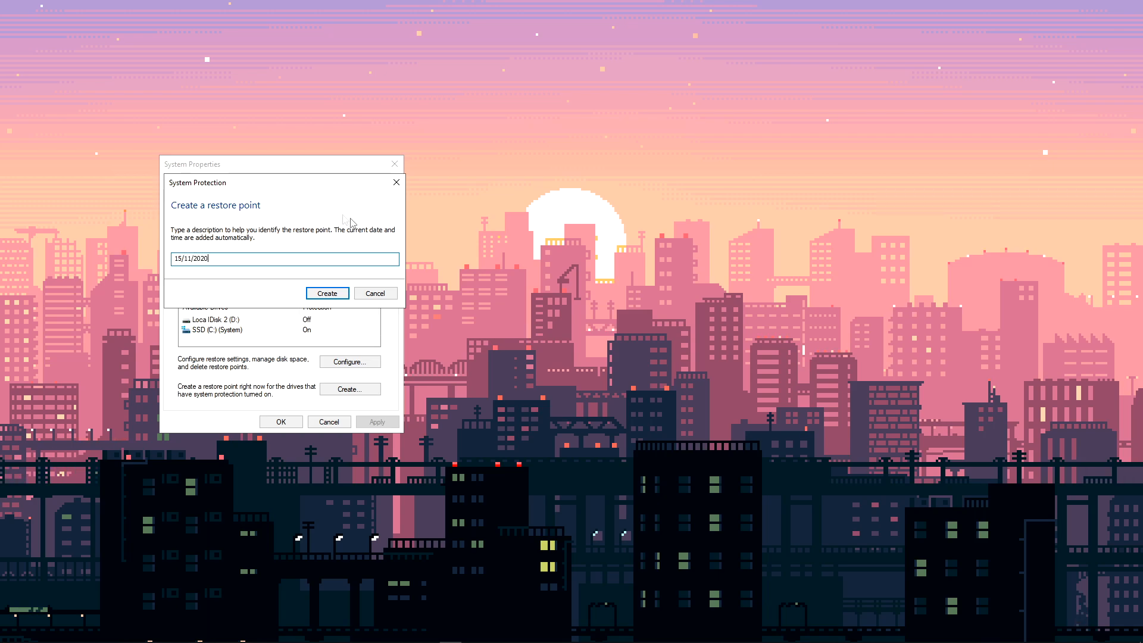
left_click(329, 295)
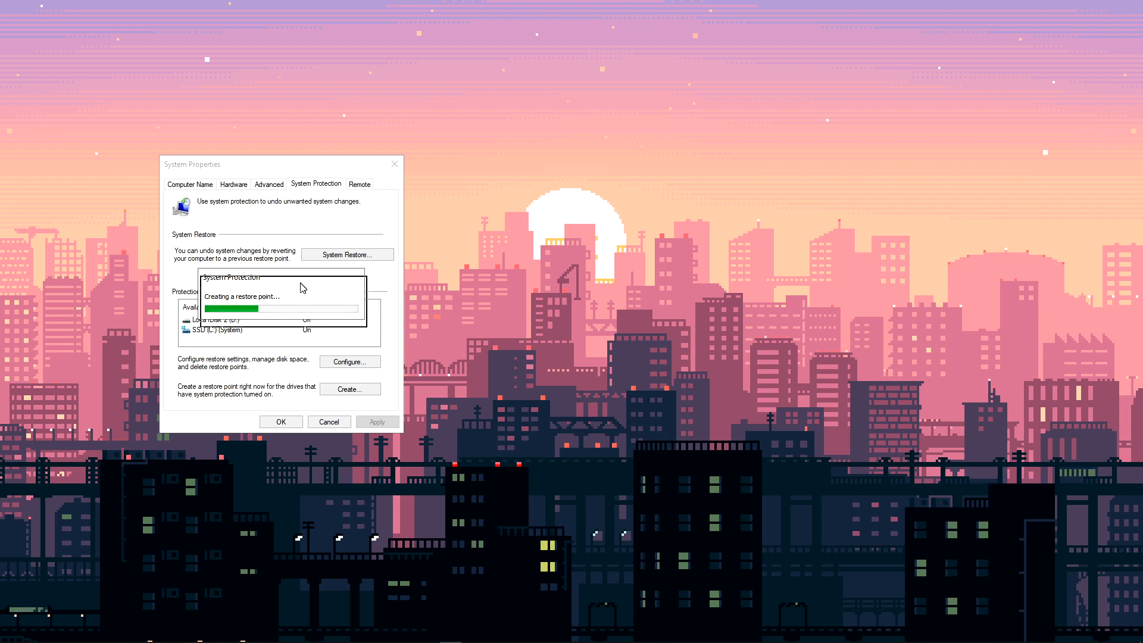
left_click_drag(300, 280, 349, 289)
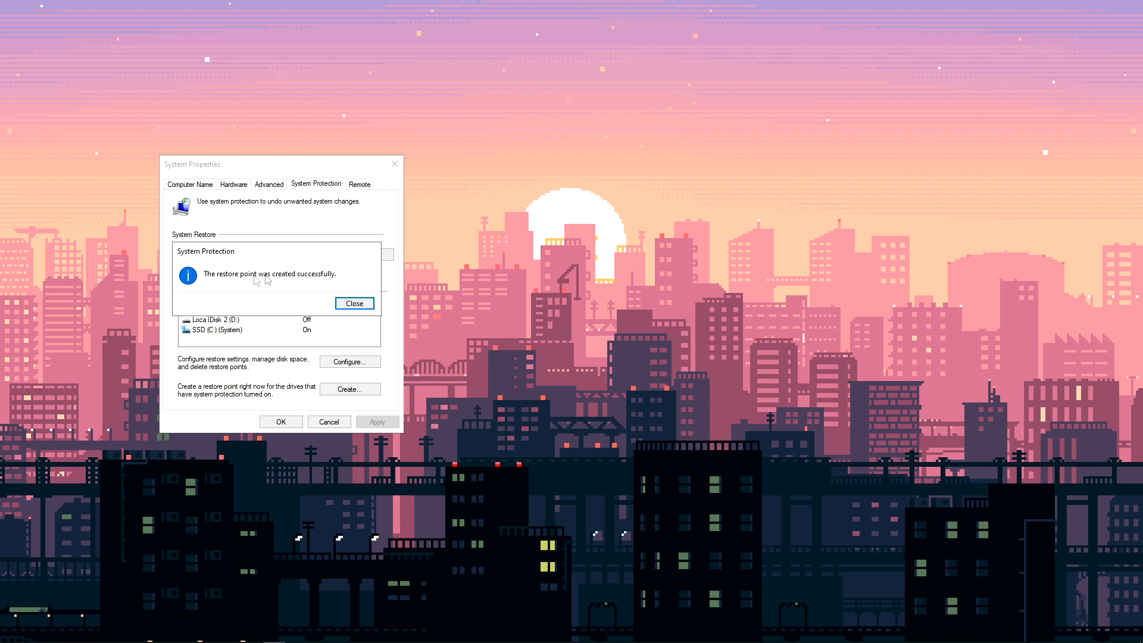
left_click(355, 304)
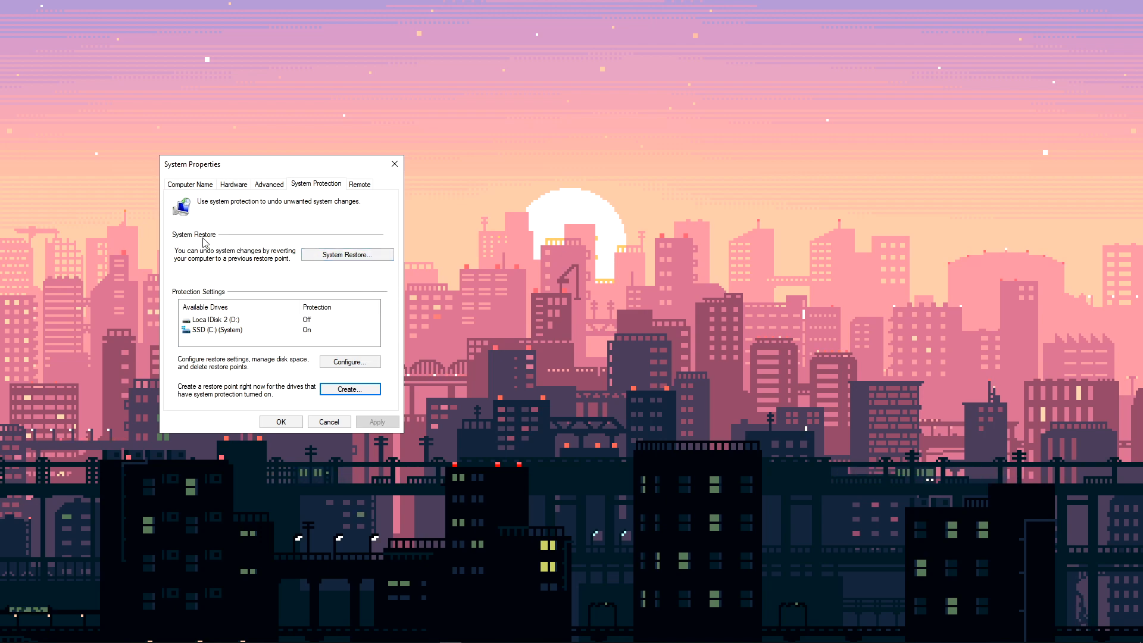
Look at the System Restore wizard's restore options, cancel the wizard, and close System Properties
left_click(342, 256)
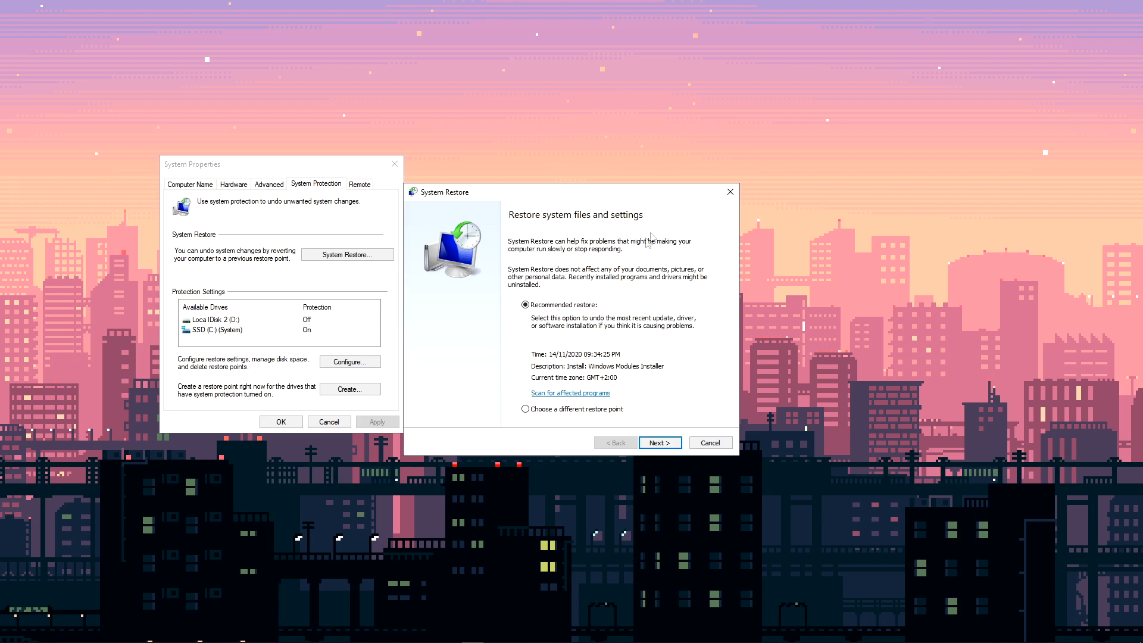
key("Escape")
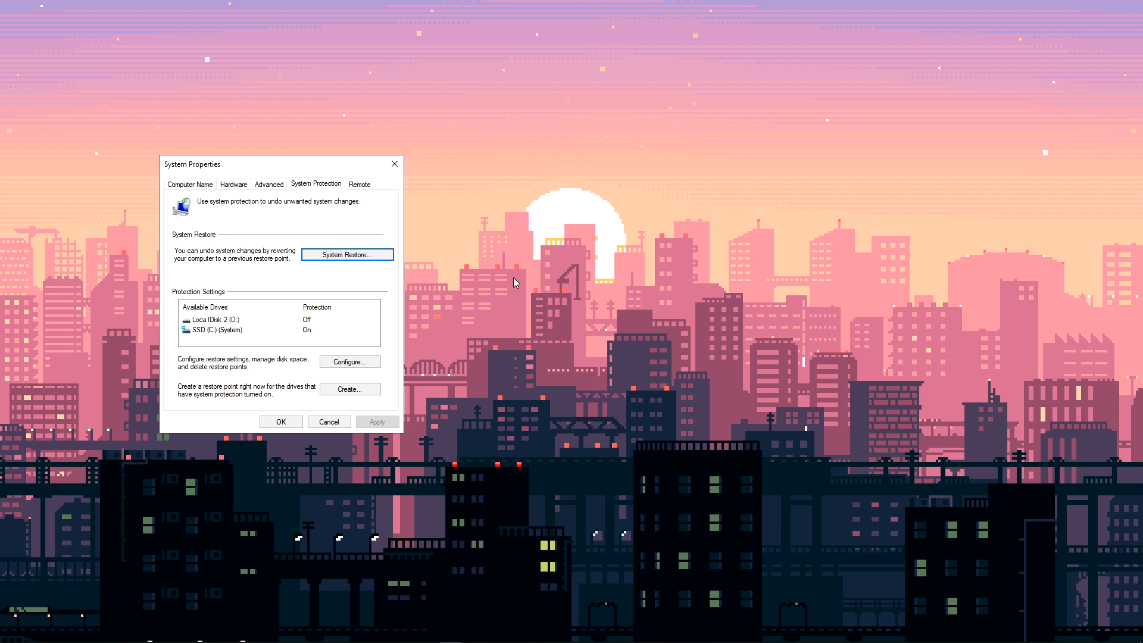
left_click(395, 164)
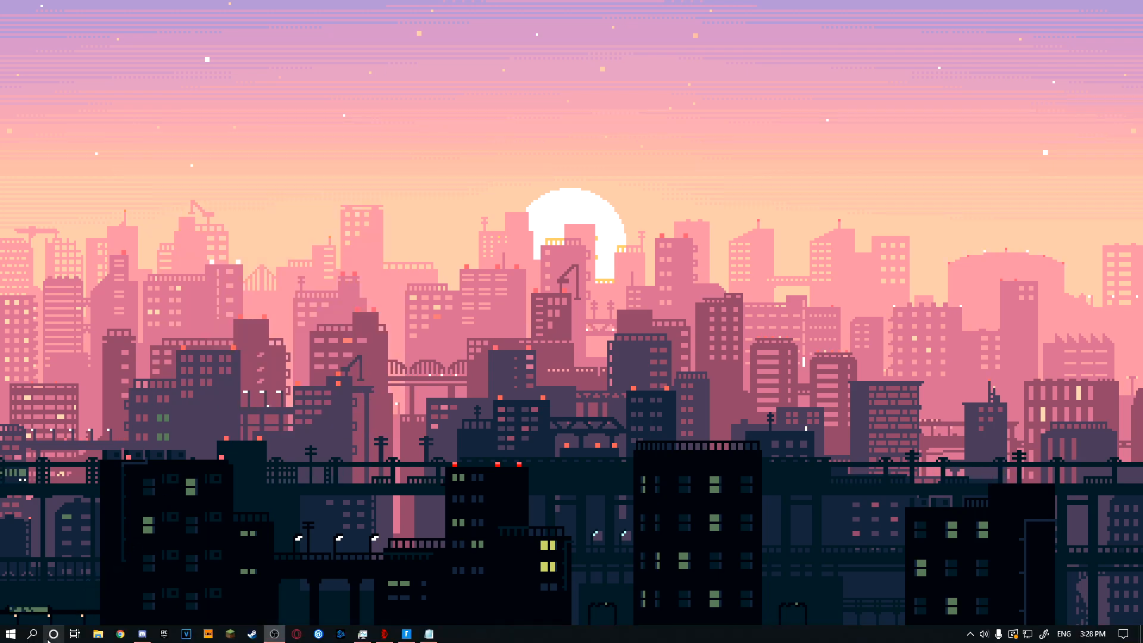
Open the Gaming section of Windows Settings and turn on Game Mode
left_click(33, 634)
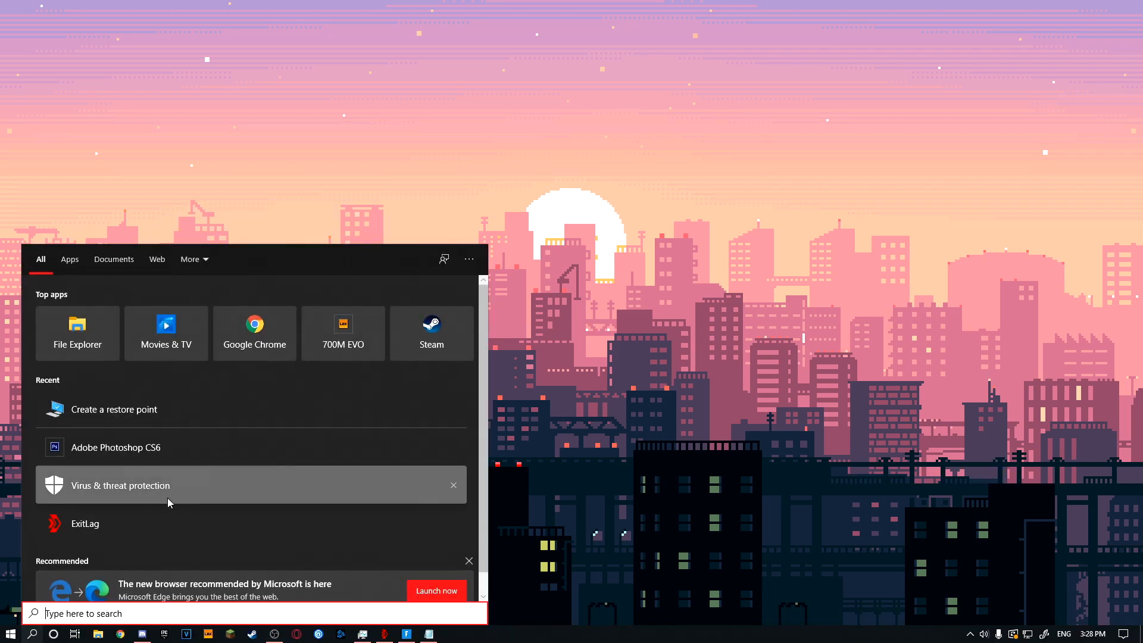
type("set")
left_click(102, 318)
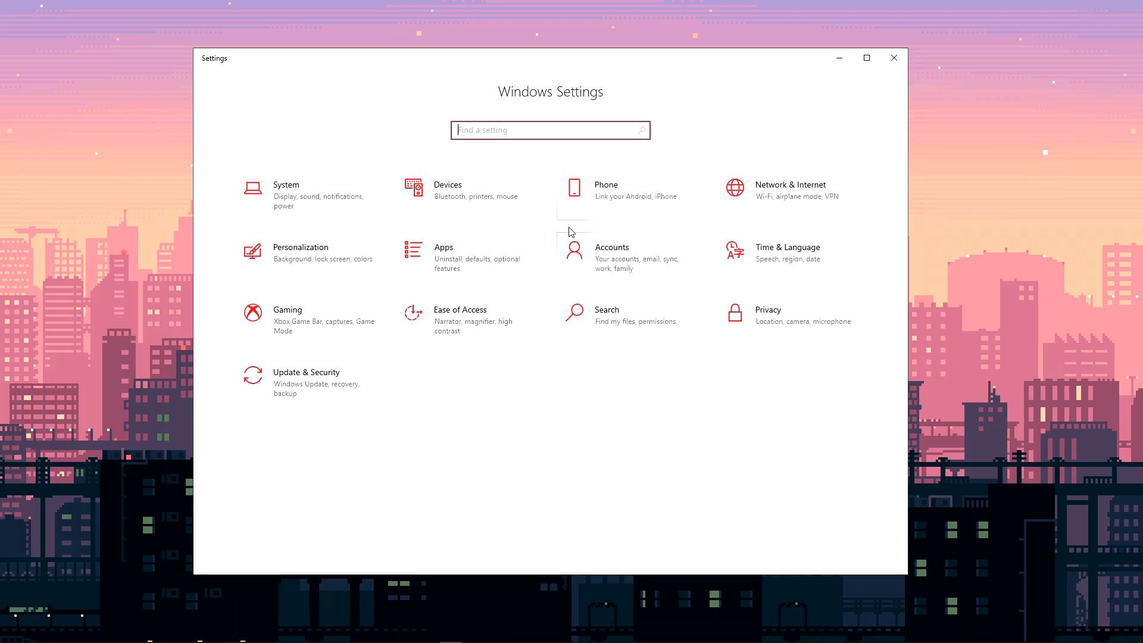
left_click(349, 316)
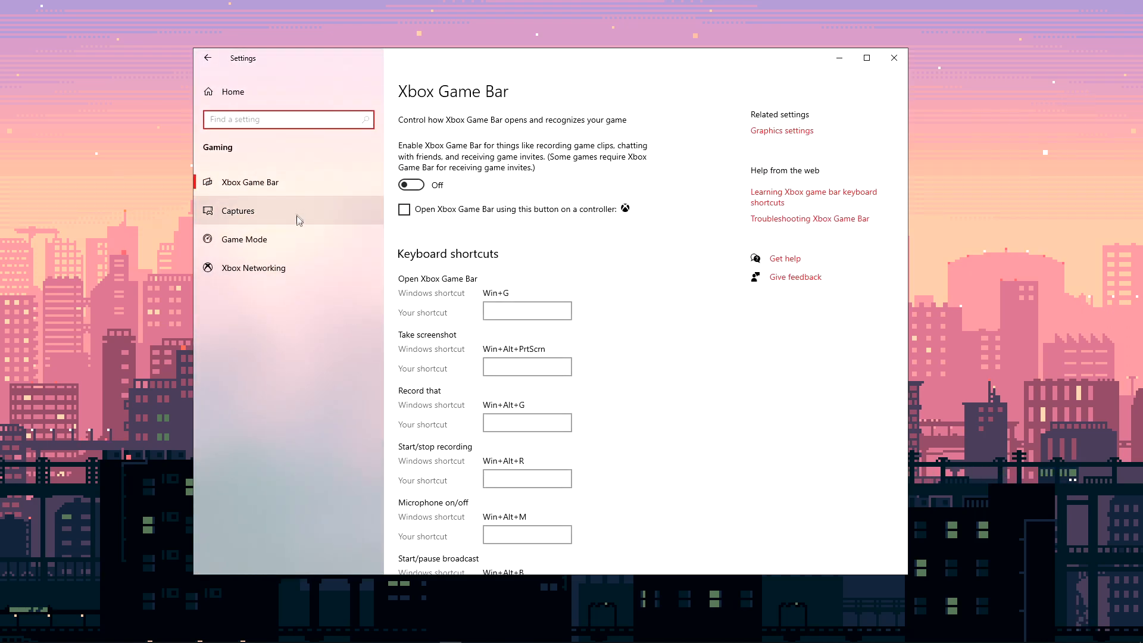
left_click(296, 239)
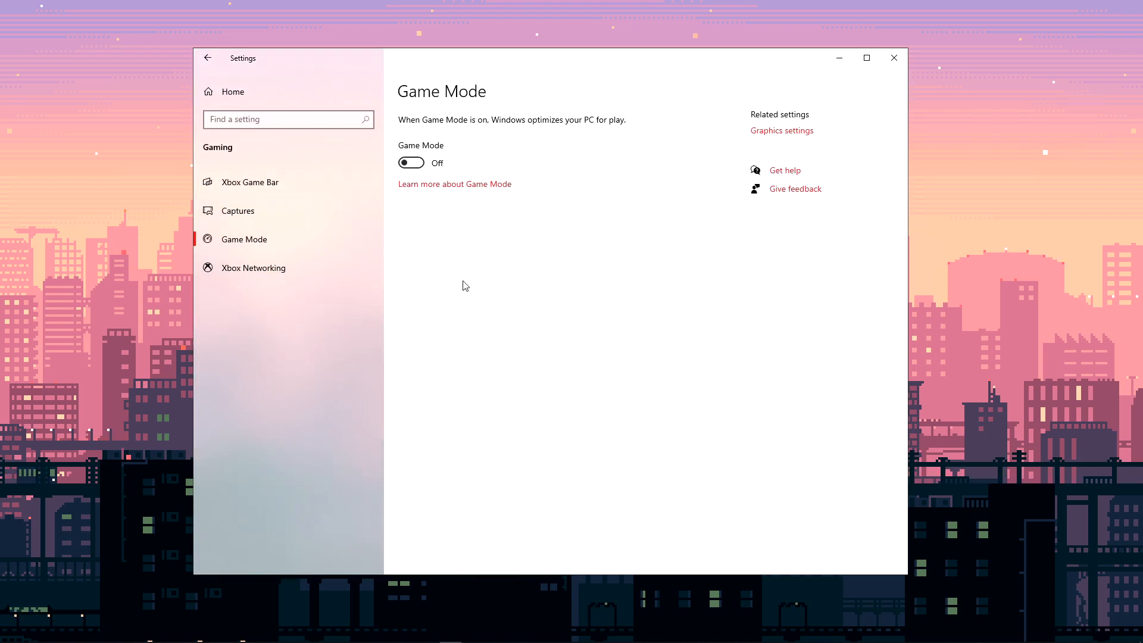
left_click(410, 161)
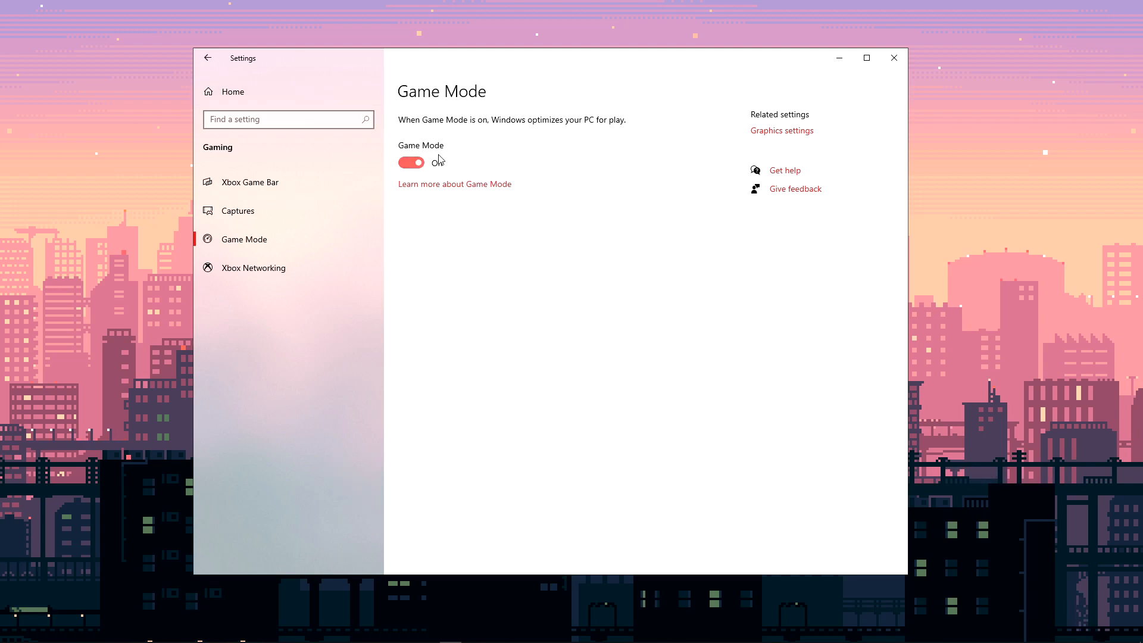
Check the Windows Update status through a settings search, return to Game Mode, and minimize Settings
left_click(299, 120)
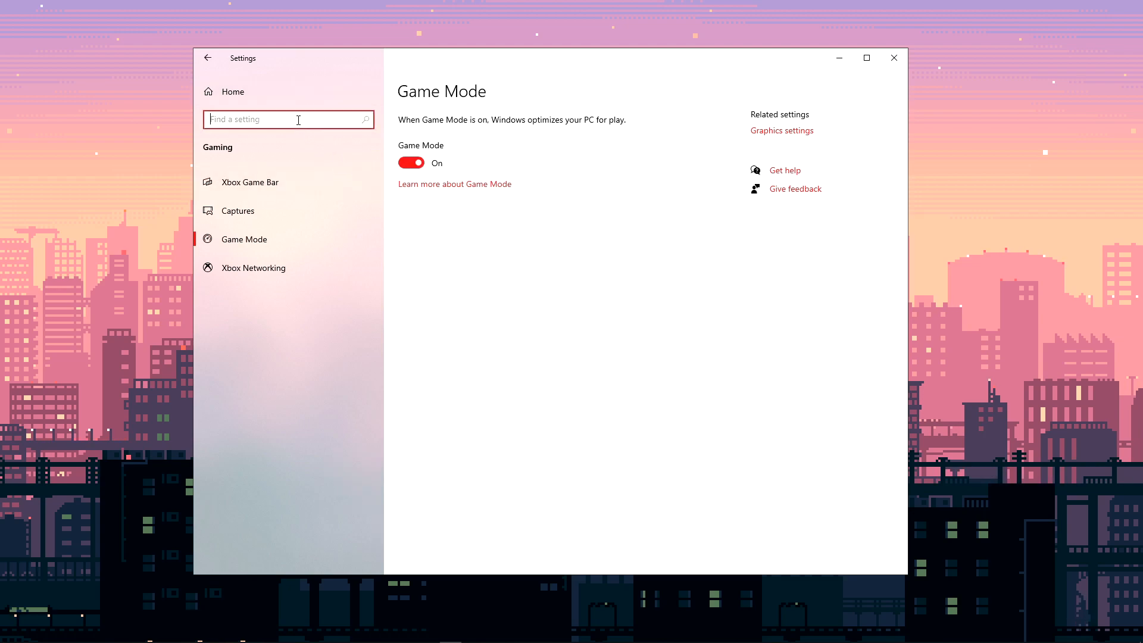
type("update")
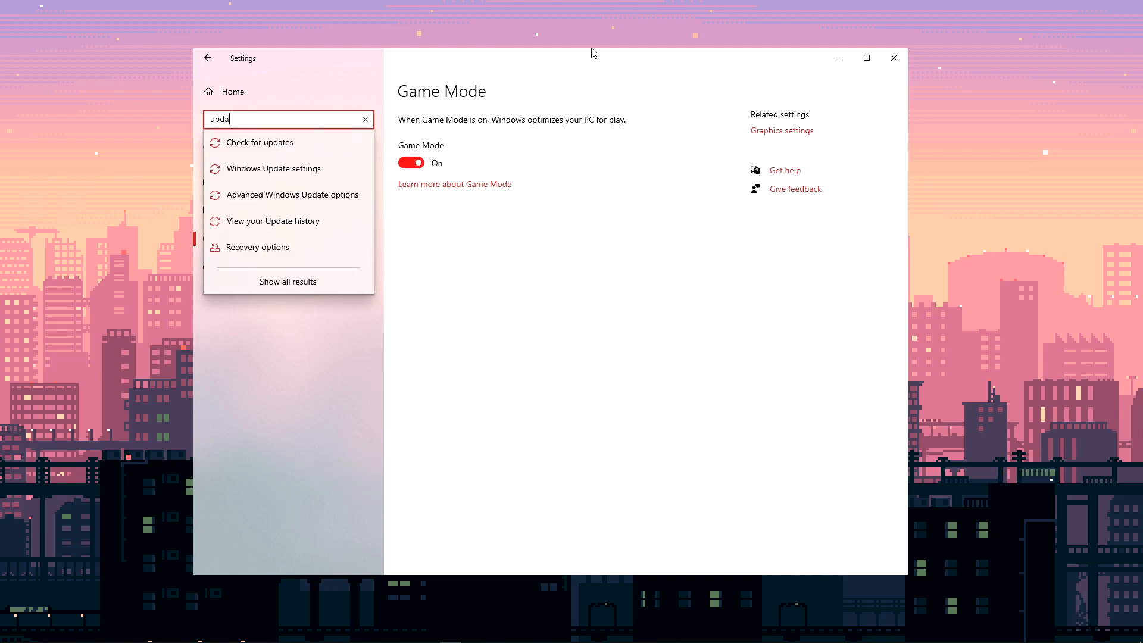
left_click(308, 146)
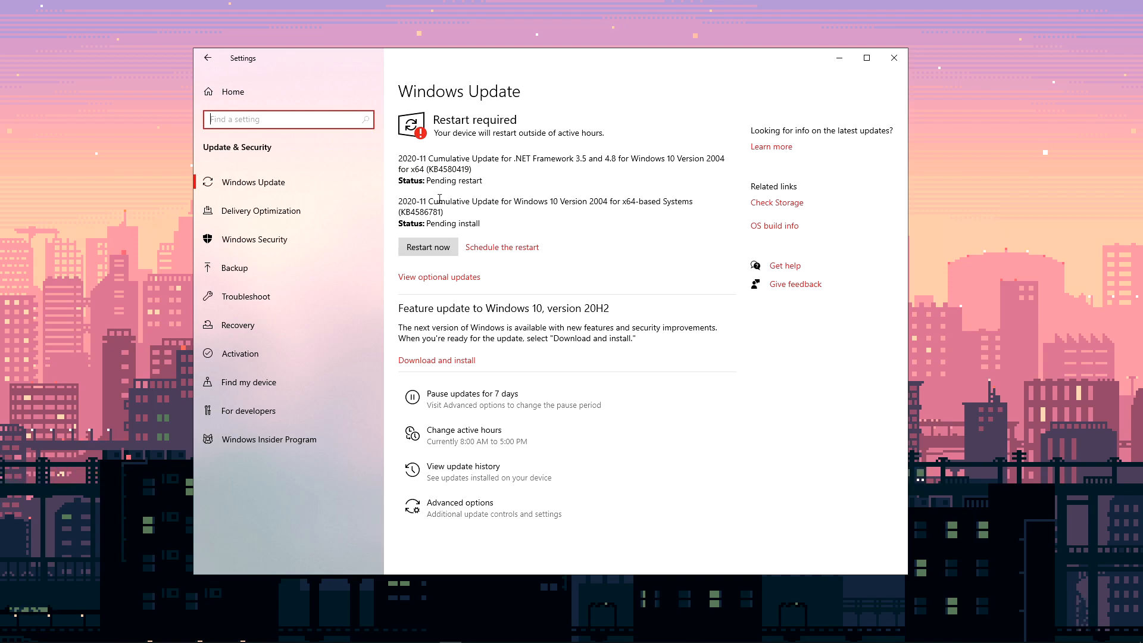
key("alt+Left")
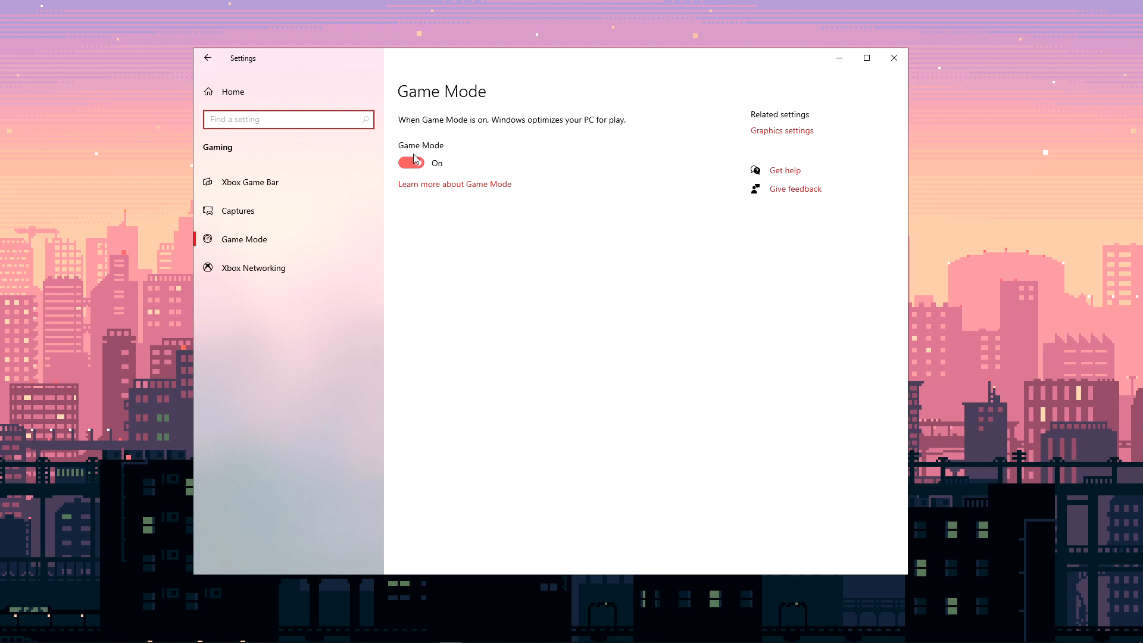
left_click(839, 62)
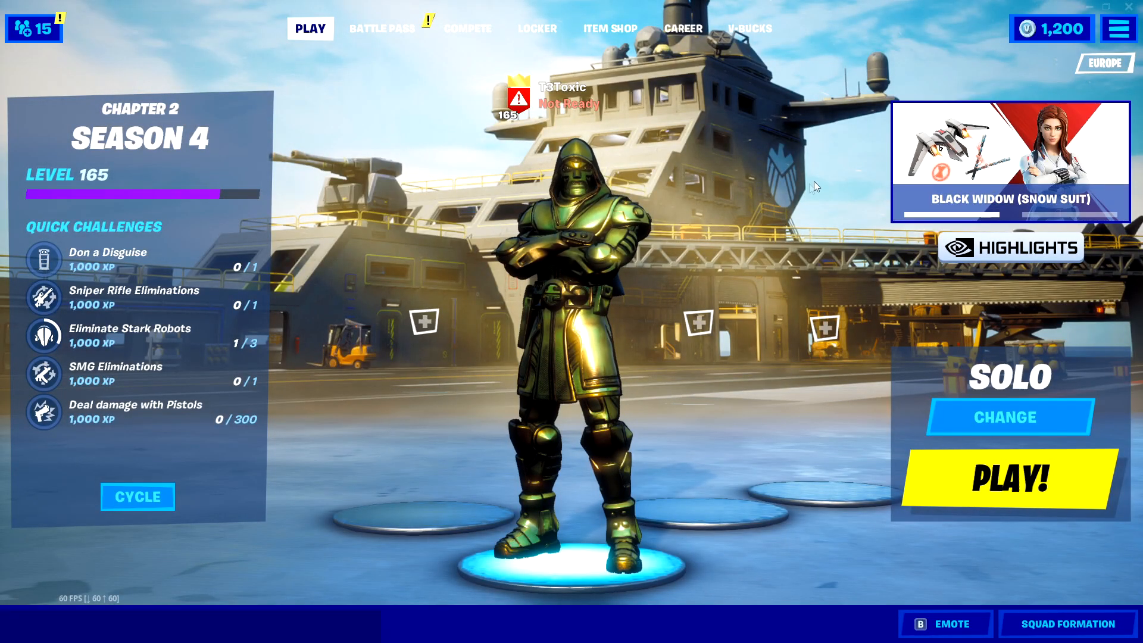
Open Fortnite's video settings, set the frame rate limit to 240 FPS, and apply the change
left_click(1118, 31)
left_click(1069, 54)
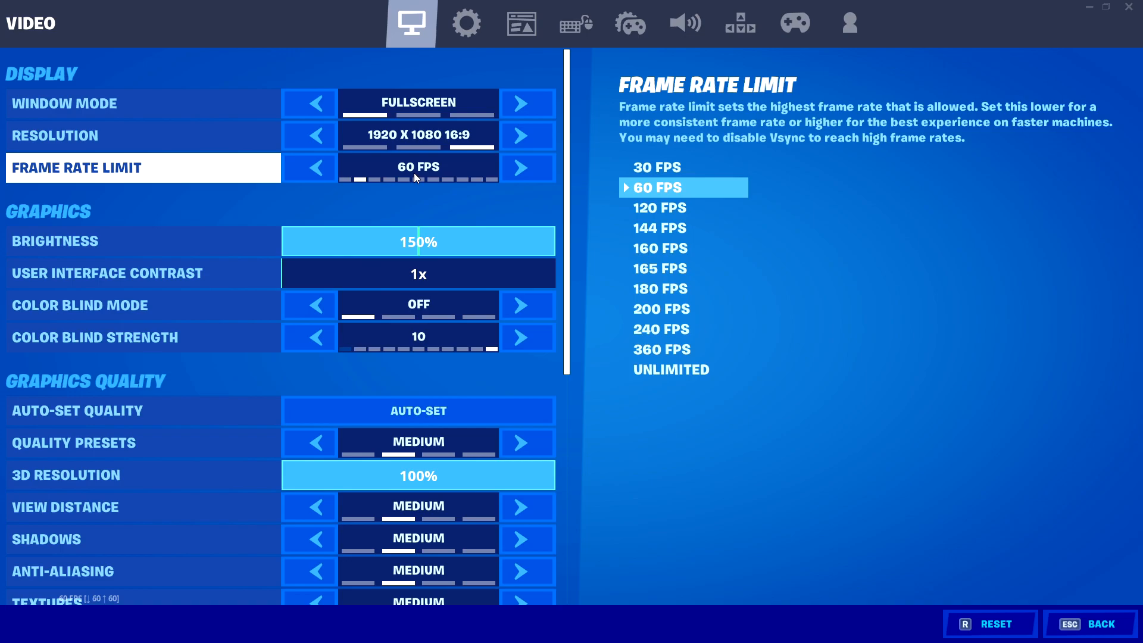
left_click(308, 166)
left_click(307, 167)
left_click(306, 166)
left_click(306, 167)
left_click(519, 168)
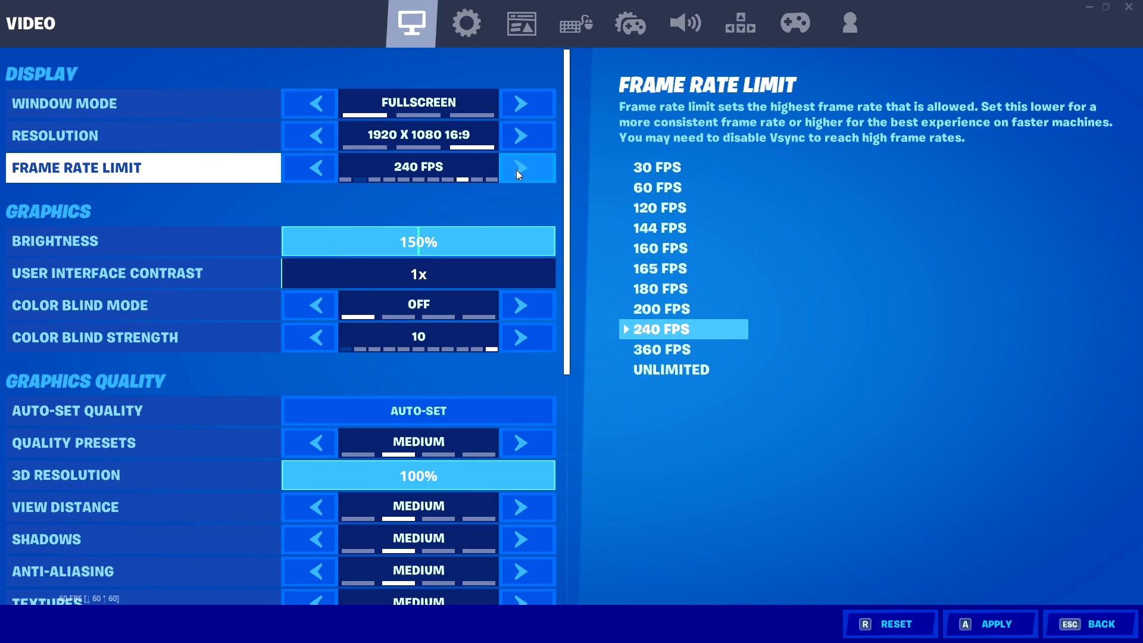
left_click(969, 625)
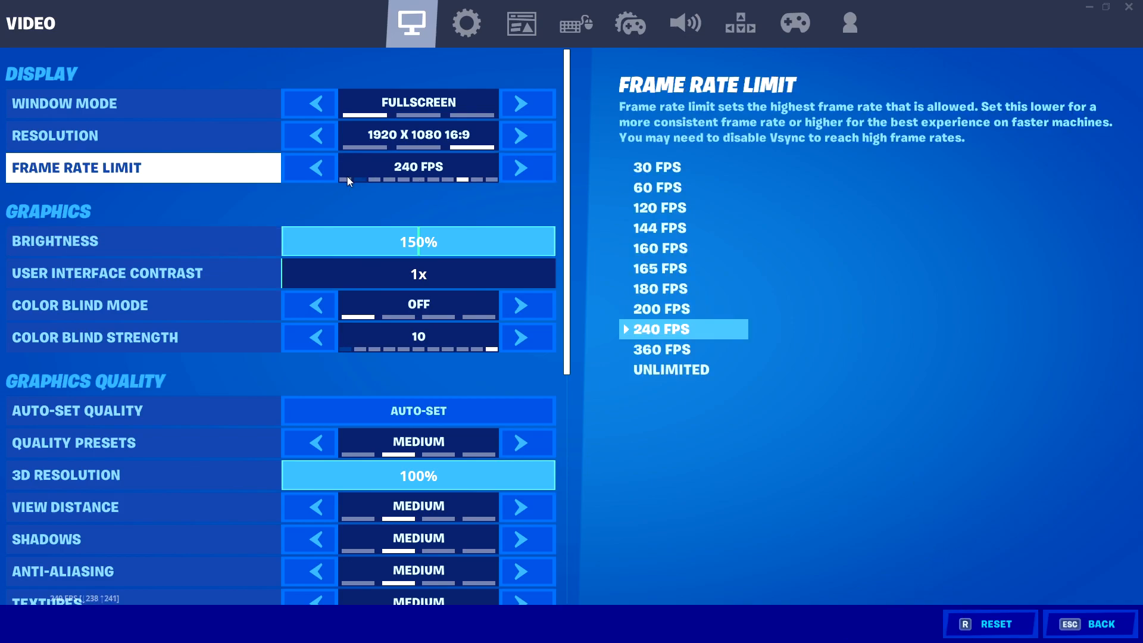
Lower the frame rate limit to 60 FPS without applying it
left_click(313, 171)
left_click(312, 170)
left_click(312, 171)
left_click(312, 170)
left_click(312, 170)
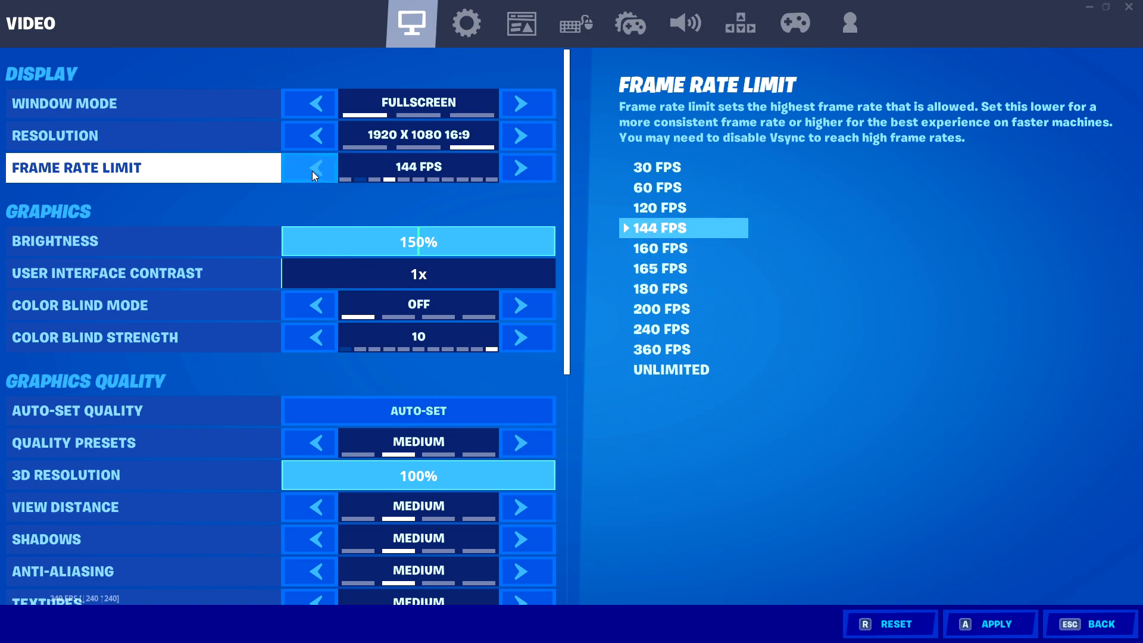
left_click(311, 171)
left_click(310, 170)
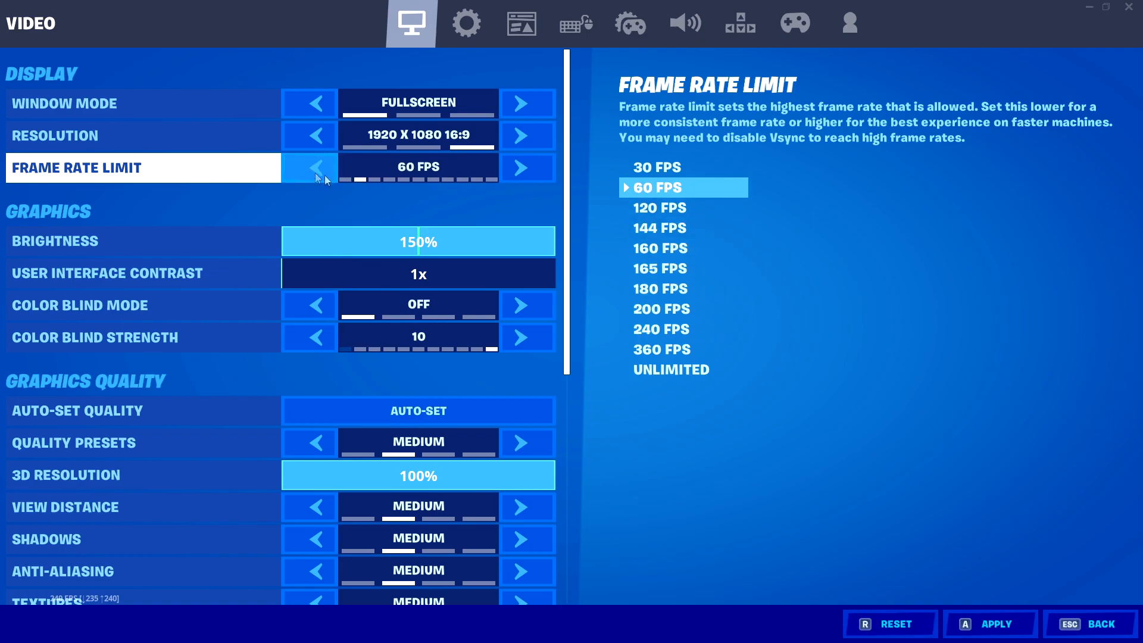
Try a frame rate limit of 144 FPS, then return it to 60 FPS
left_click(538, 175)
left_click(538, 175)
left_click(538, 175)
left_click(538, 175)
left_click(293, 169)
left_click(293, 169)
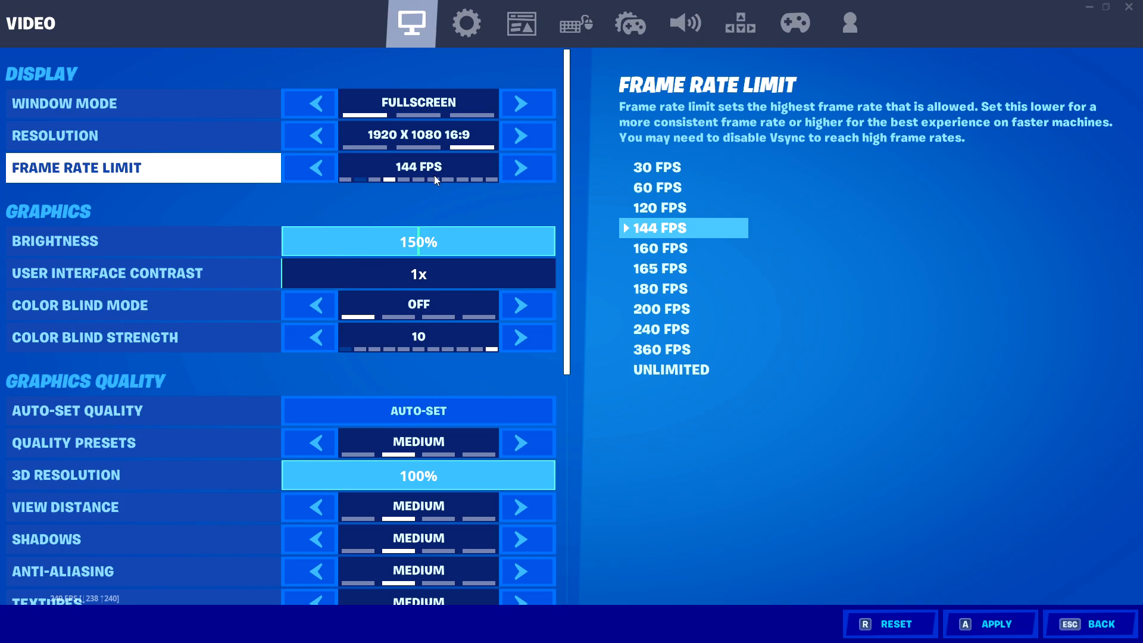
left_click(316, 173)
left_click(317, 171)
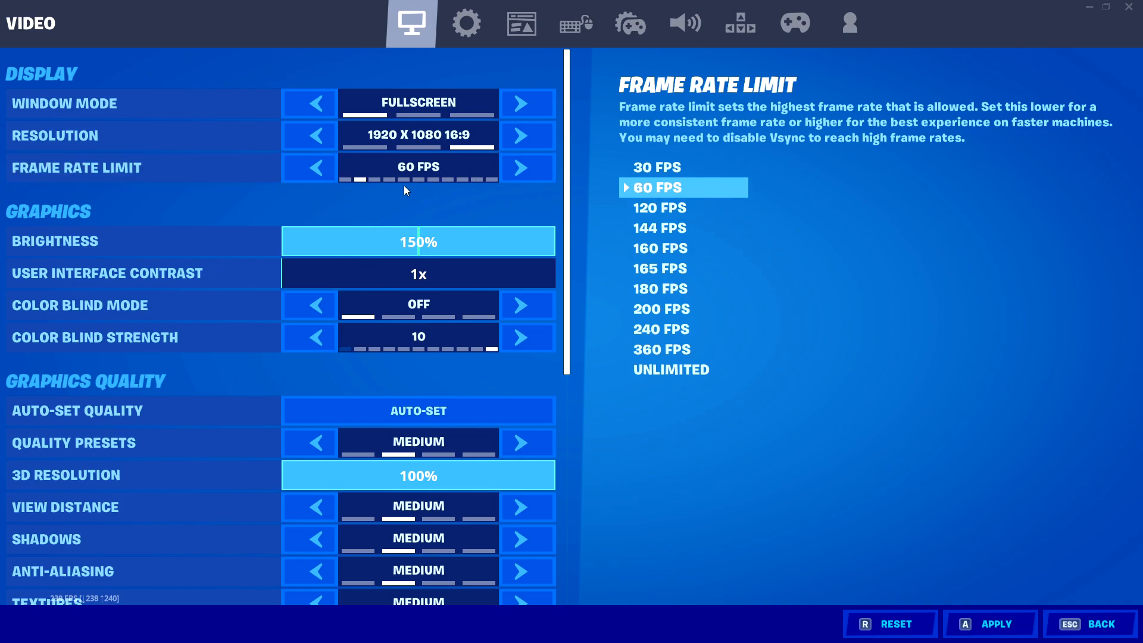
Raise the frame rate limit back to 240 FPS
left_click(520, 167)
left_click(519, 166)
left_click(520, 167)
left_click(520, 167)
left_click(519, 167)
left_click(520, 167)
left_click(529, 163)
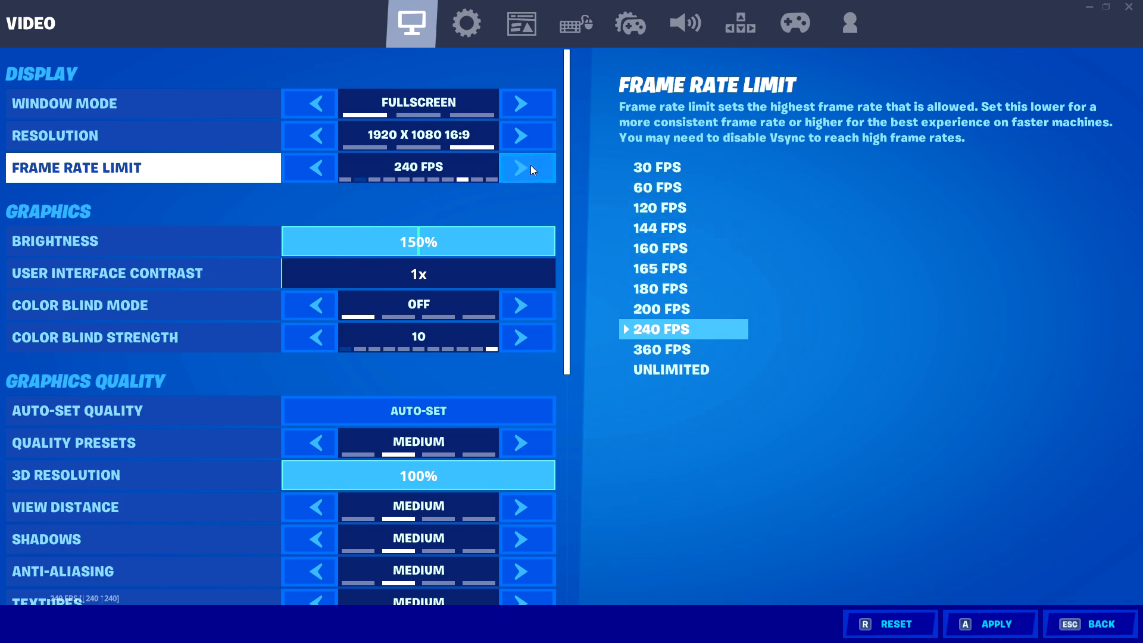
Set the graphics quality preset to Low with 3D resolution at 100%, and apply the changes
scroll(527, 173, "down", 1)
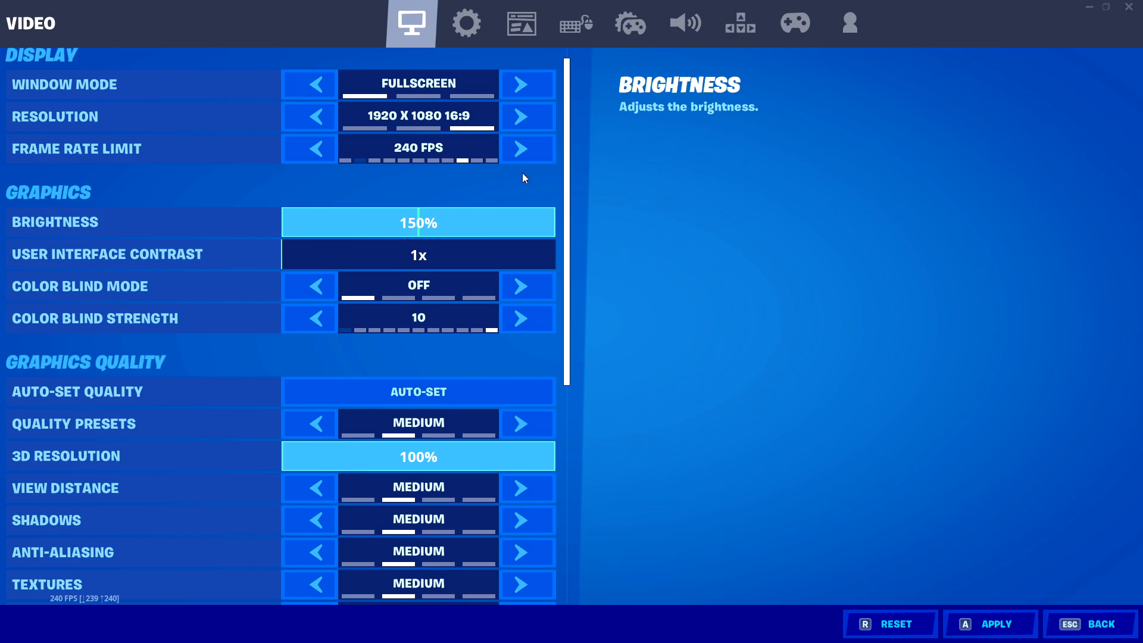
scroll(523, 173, "down", 6)
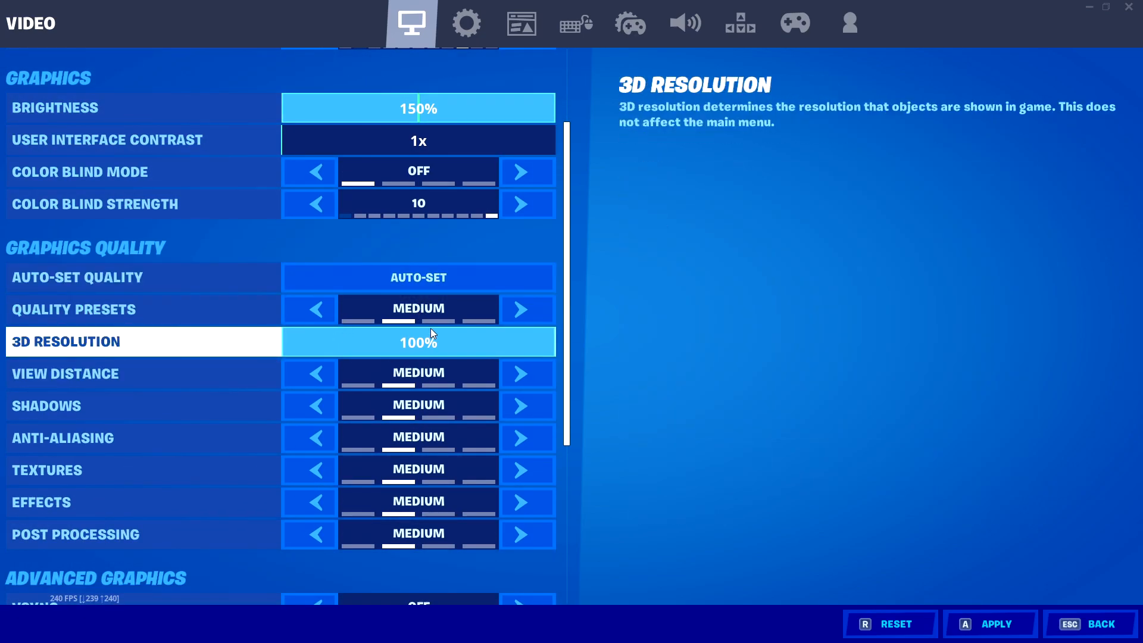
left_click(311, 307)
left_click_drag(410, 344, 612, 359)
left_click(991, 624)
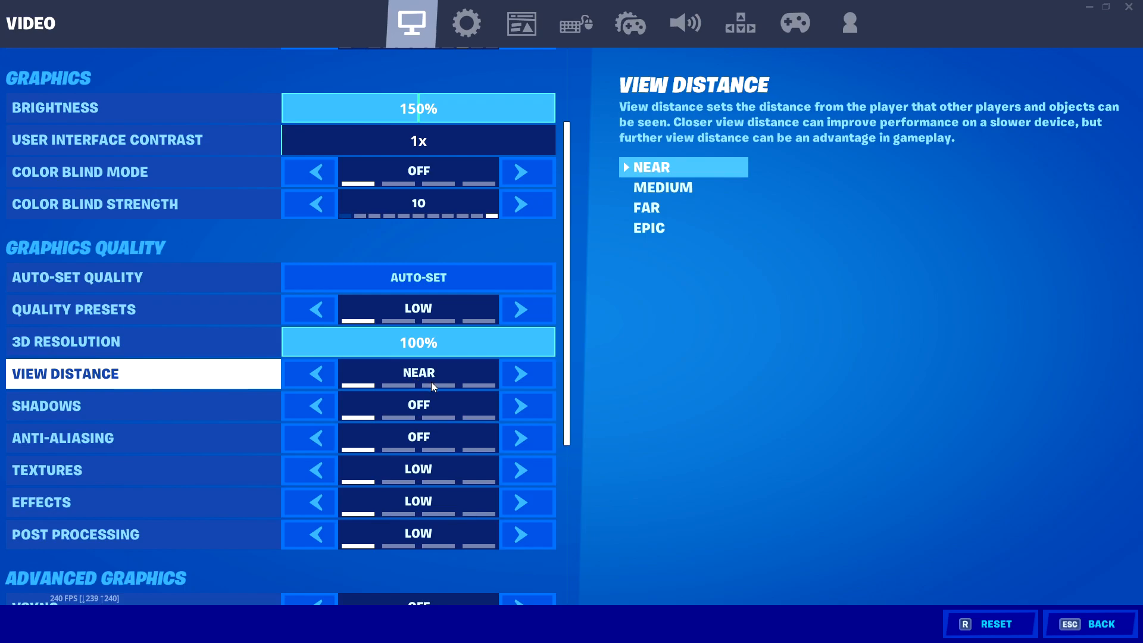
Review the remaining graphics quality options and the advanced graphics options in the video settings
scroll(431, 381, "down", 2)
scroll(442, 440, "down", 1)
scroll(440, 440, "down", 5)
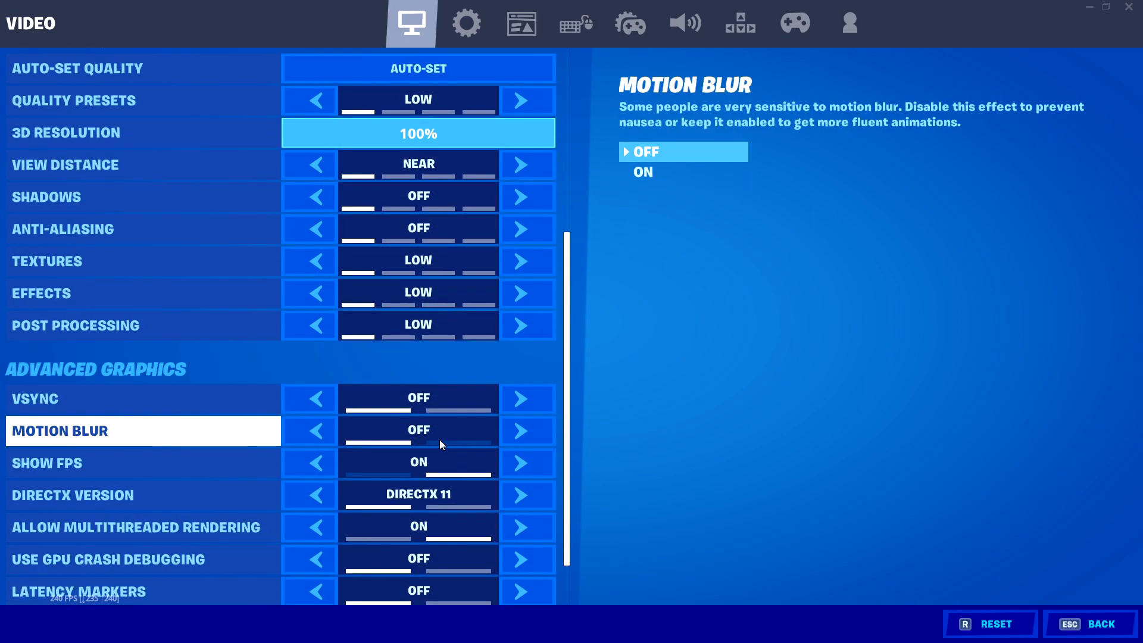
scroll(440, 439, "down", 1)
scroll(435, 438, "down", 2)
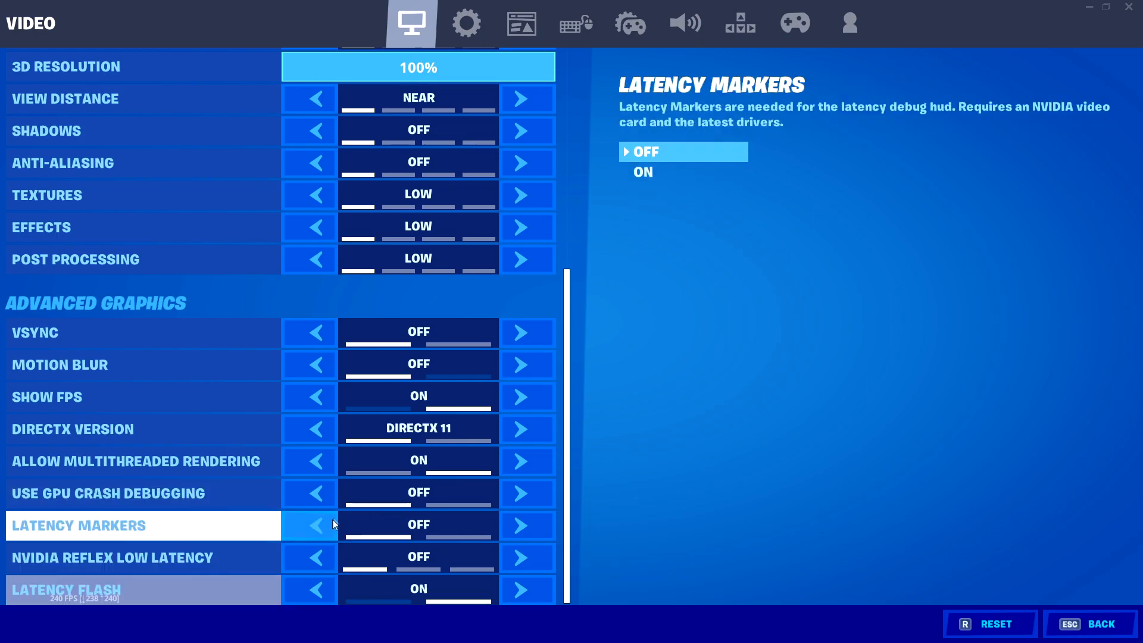
Turn off Record Replays, Record Large Team Replays and Record Creative Mode Replays in the game settings, apply the changes and leave the settings
left_click(470, 22)
scroll(381, 301, "down", 5)
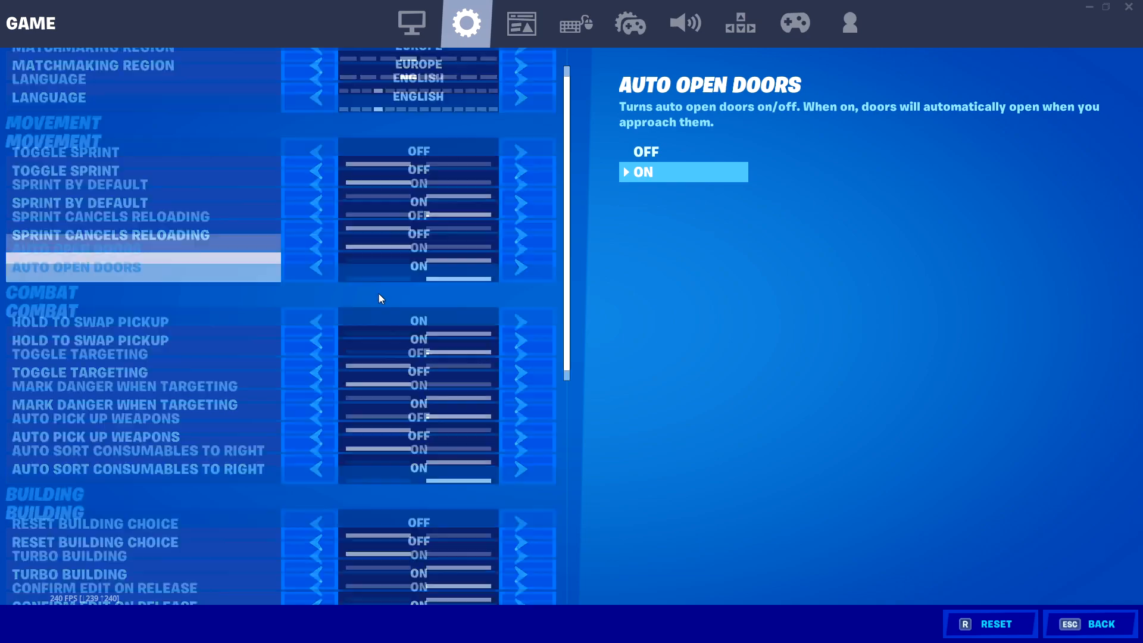
scroll(356, 312, "down", 3)
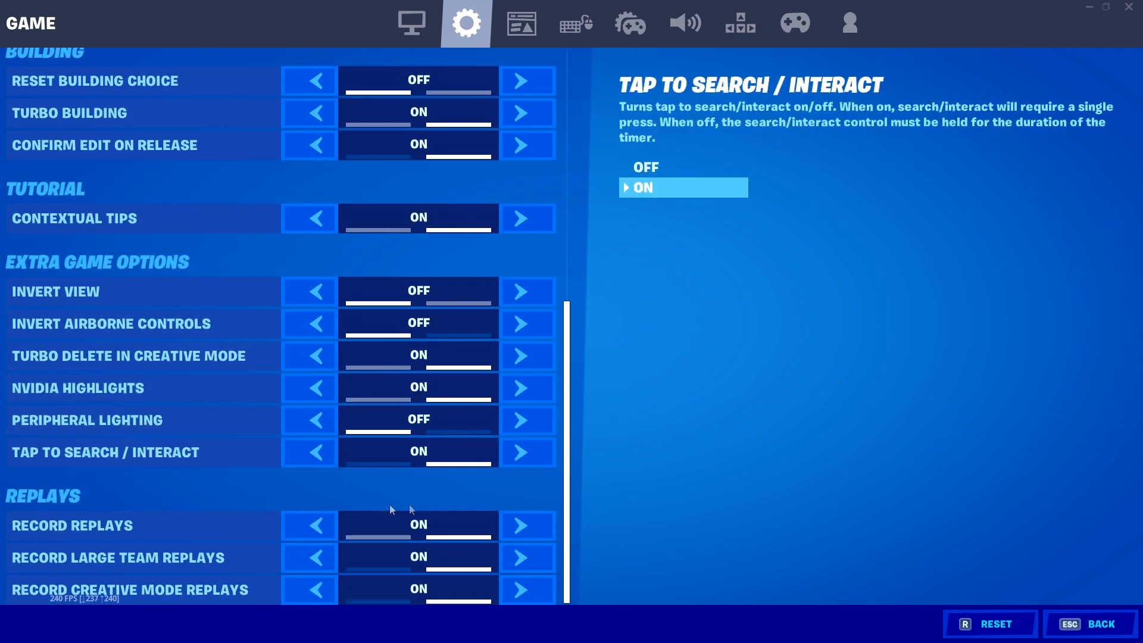
left_click(505, 526)
left_click(524, 590)
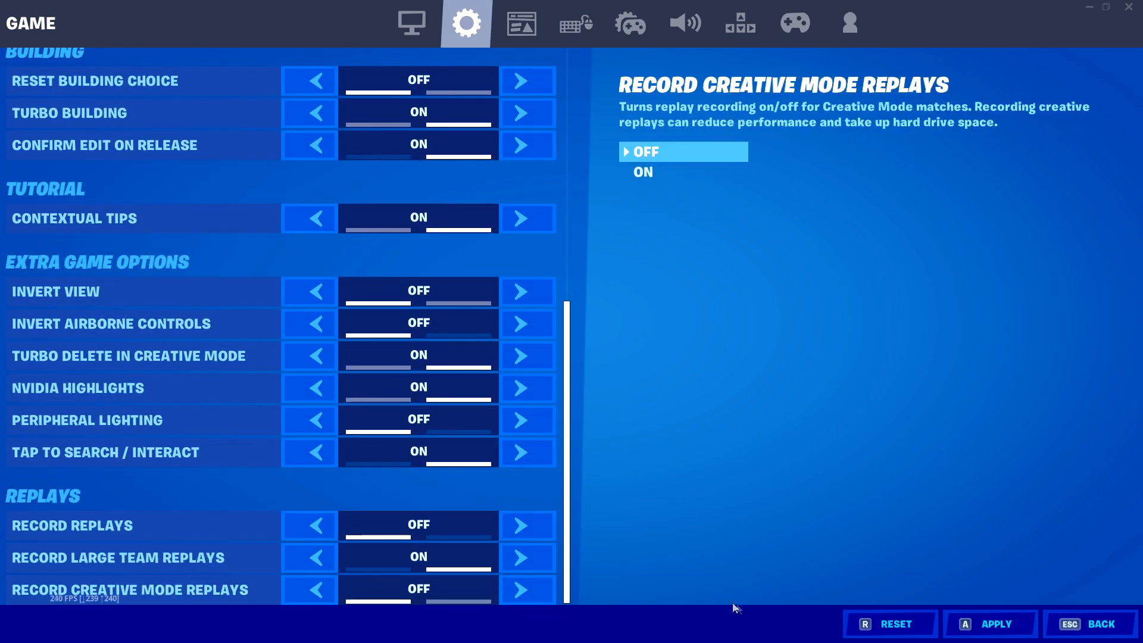
left_click(539, 568)
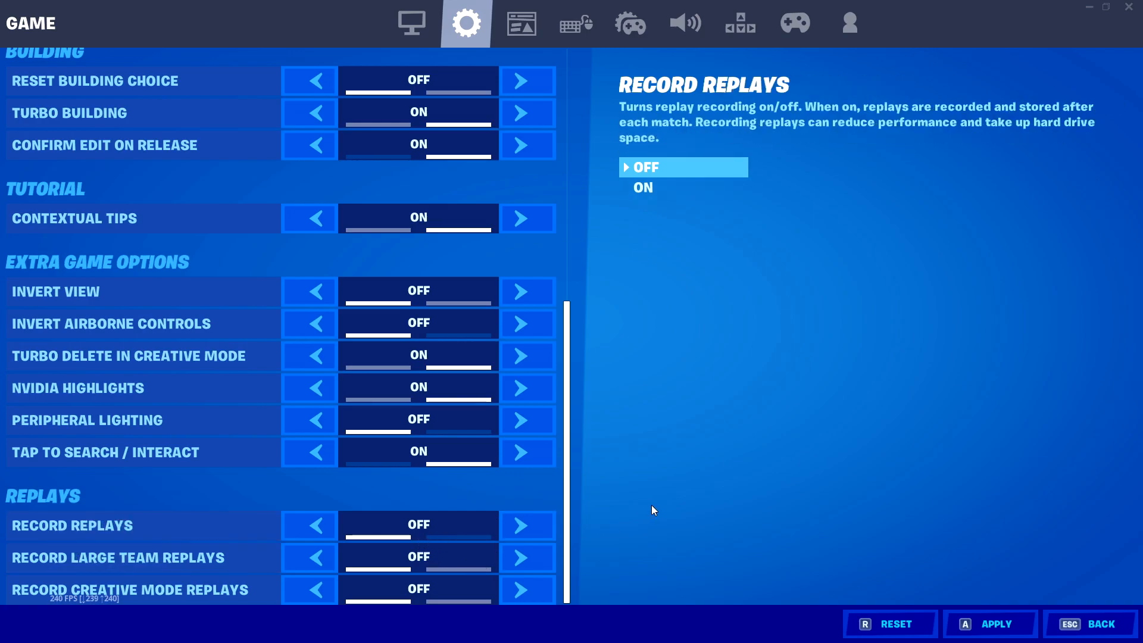
left_click(1017, 626)
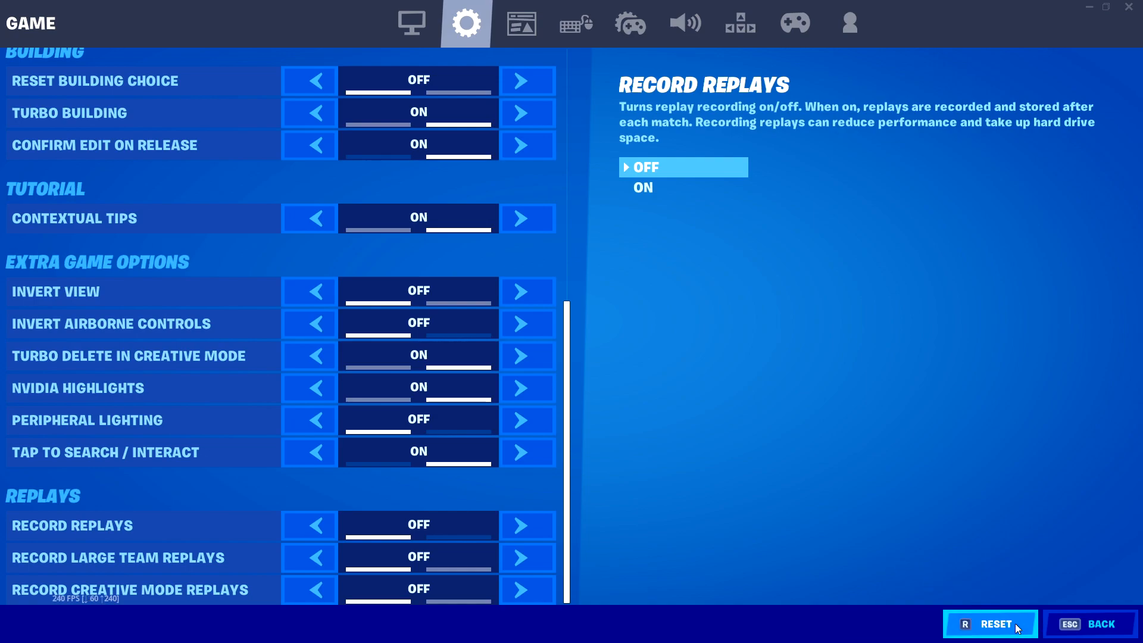
left_click(1091, 624)
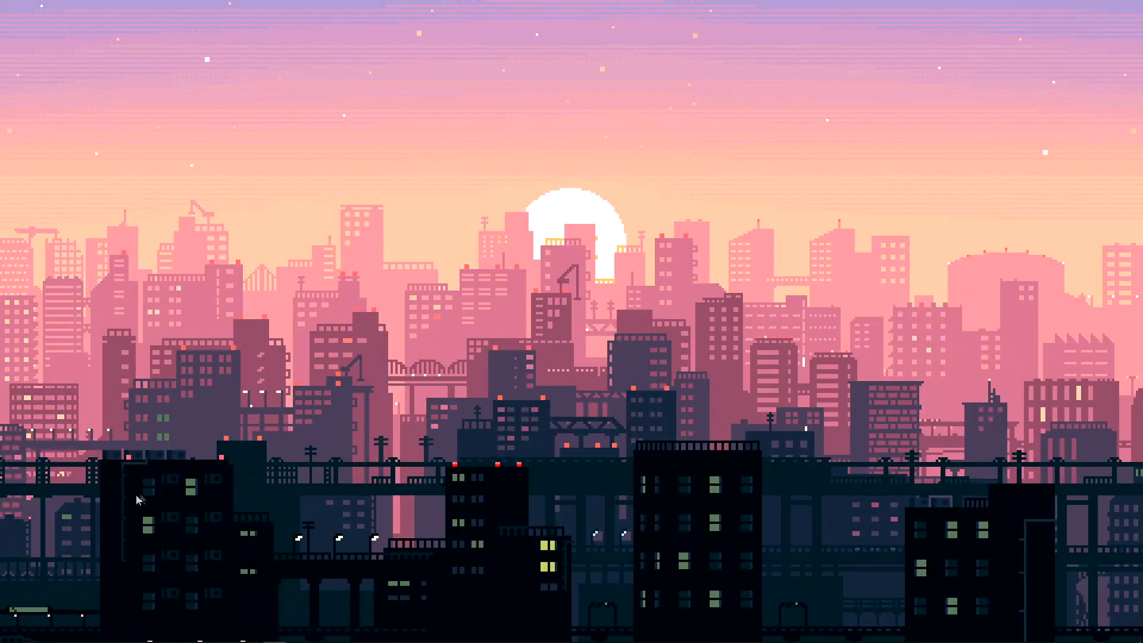
Search Windows for %temp% and open the user's Temp folder
key("super+s")
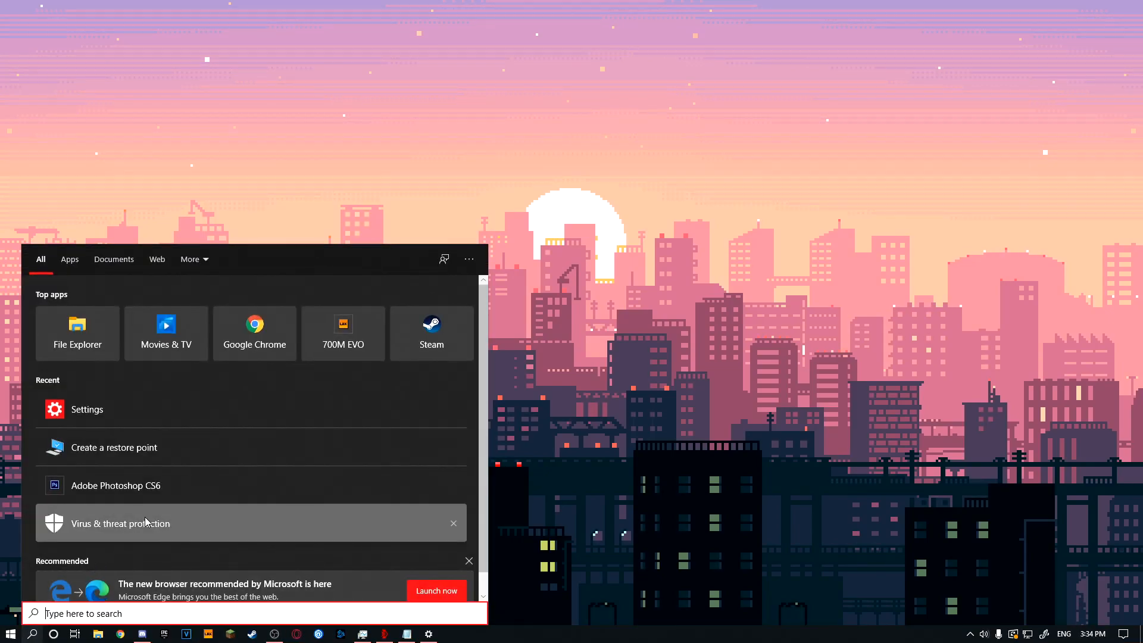
type("%t")
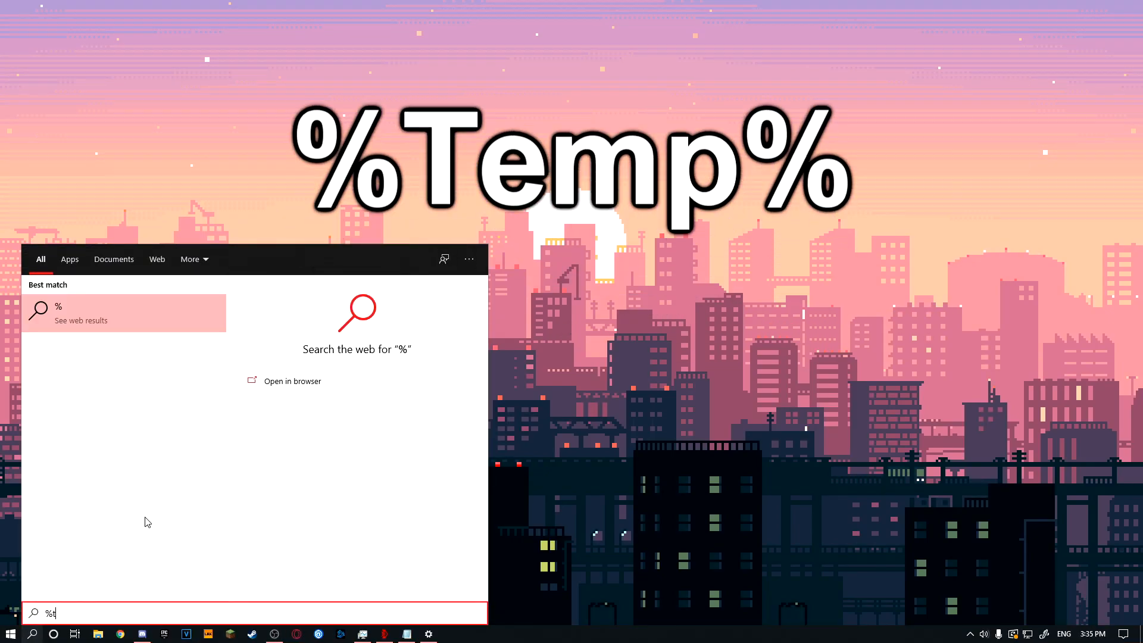
type("emp")
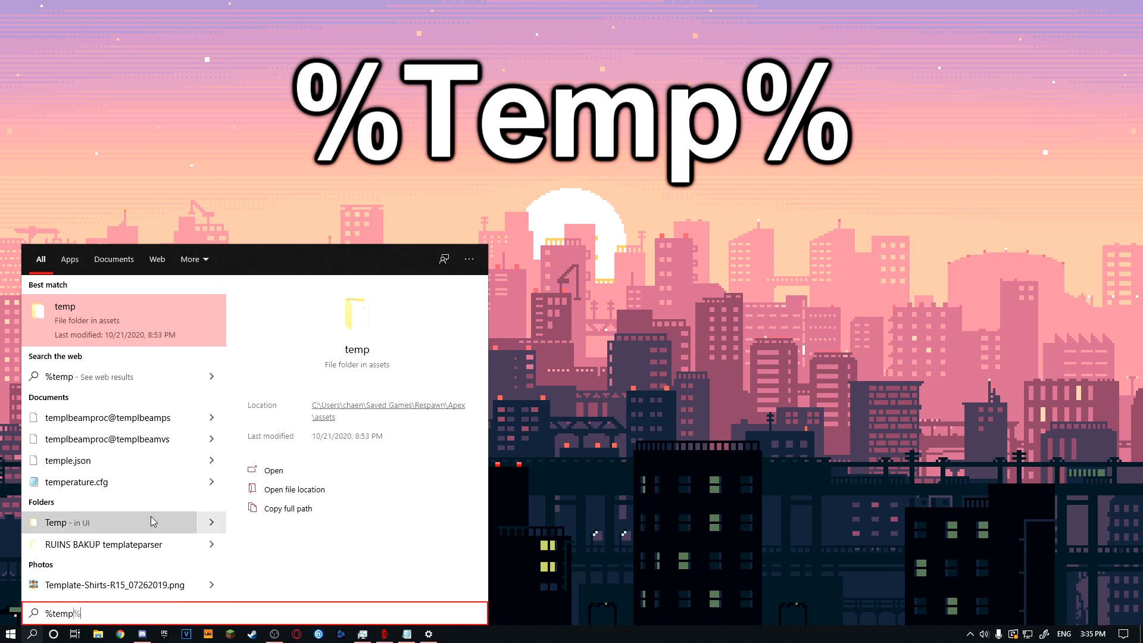
type("%")
left_click(107, 318)
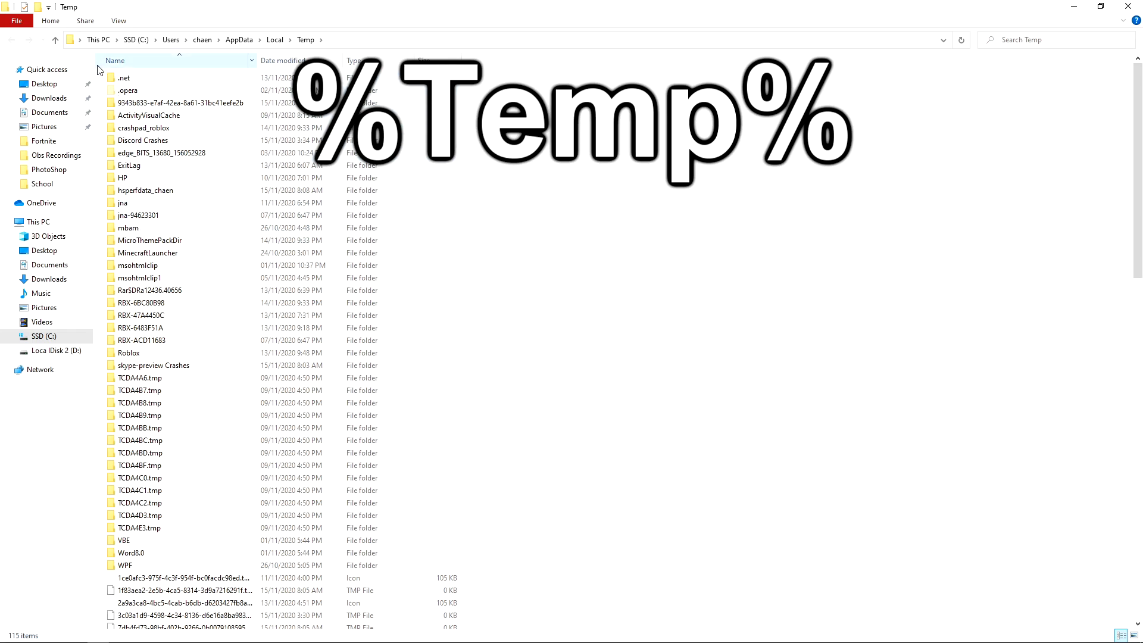
Delete all items in the Temp folder, skipping every item that is in use, and close the folder
left_click_drag(98, 76, 463, 628)
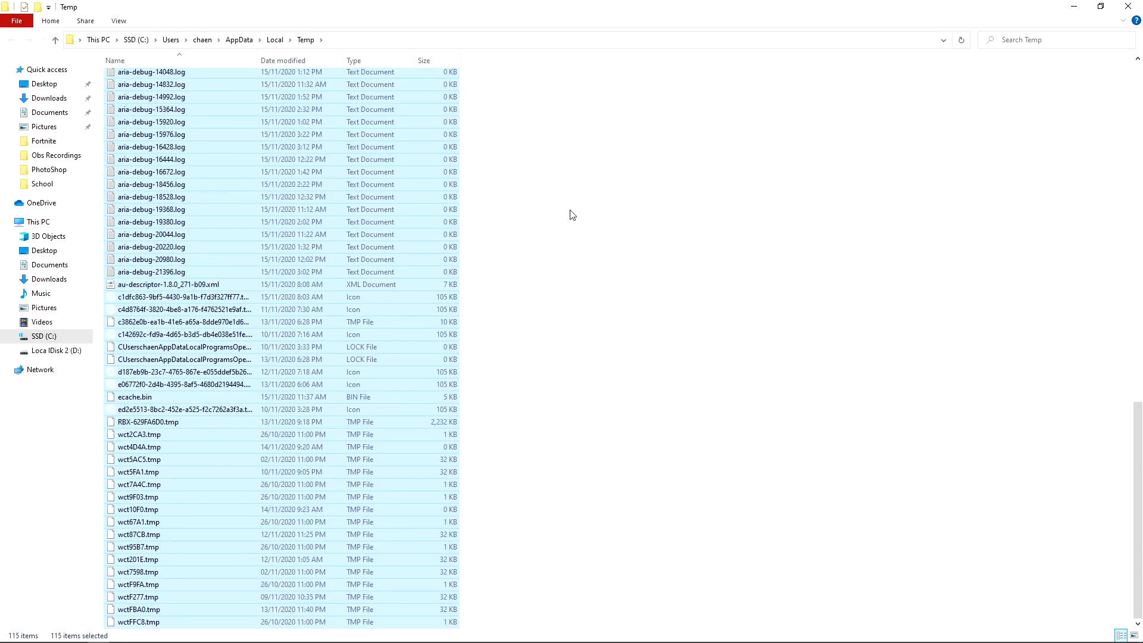
right_click(283, 248)
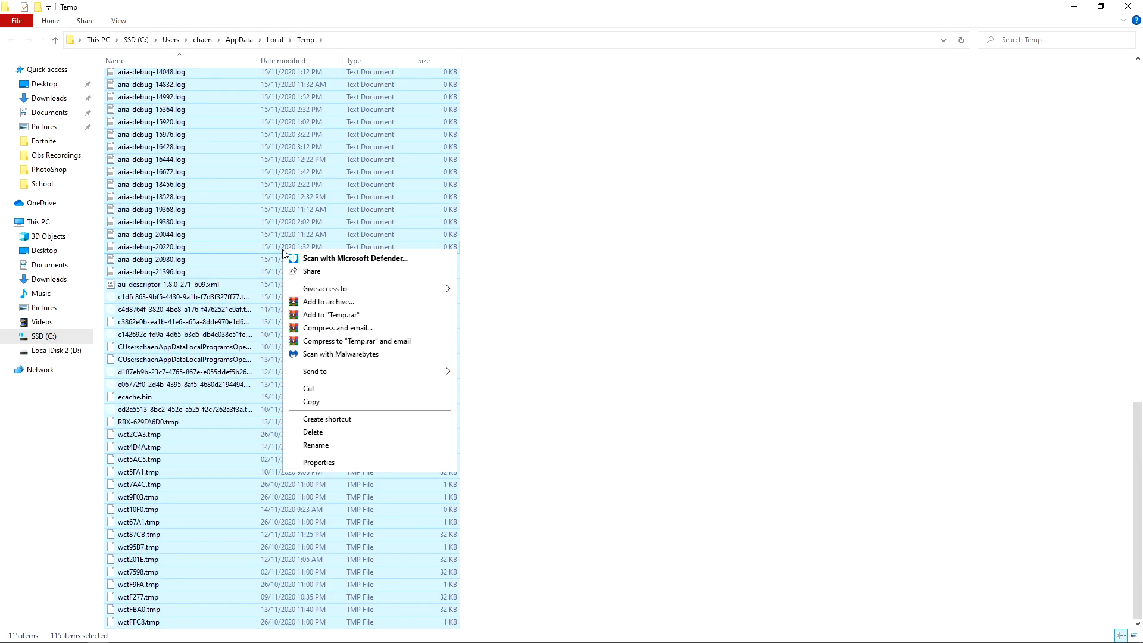
left_click(312, 432)
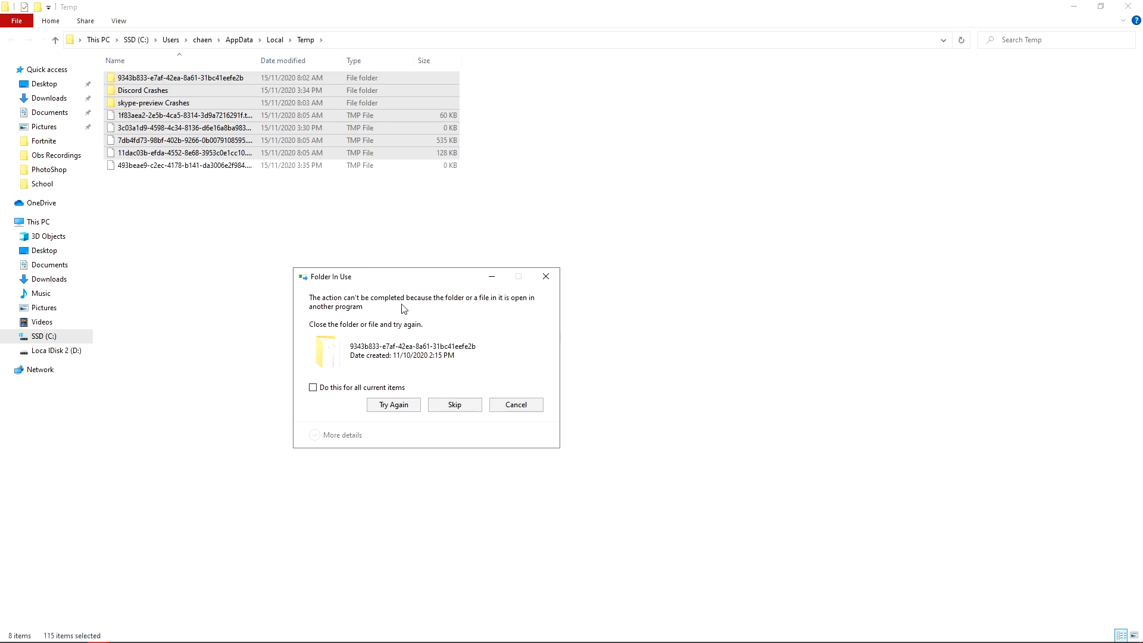
left_click(328, 390)
left_click(452, 408)
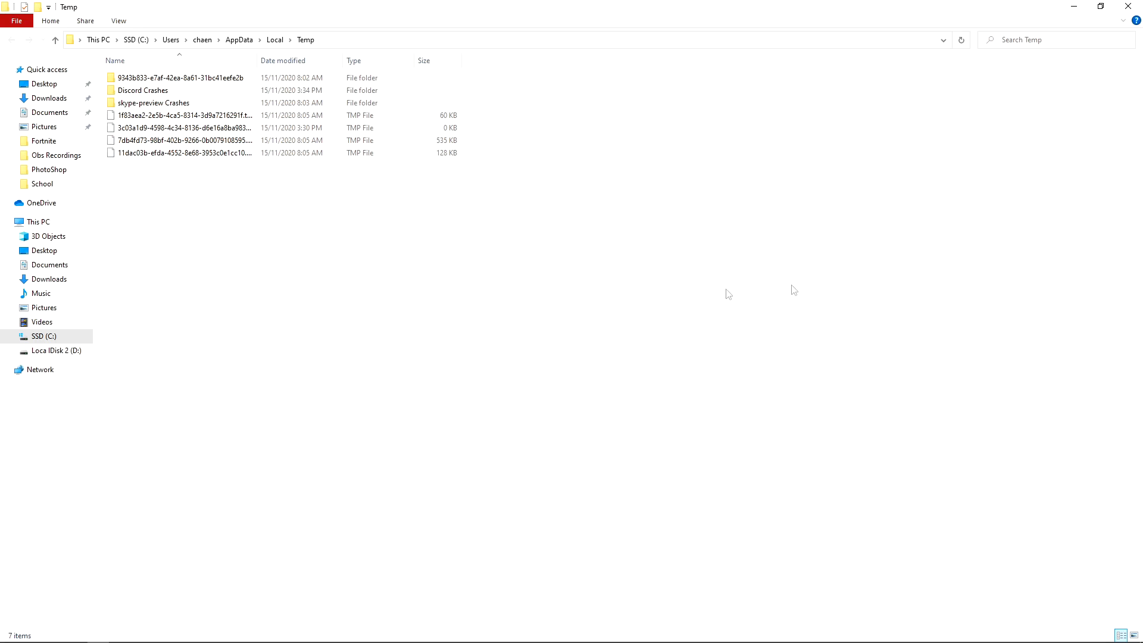
left_click(1134, 11)
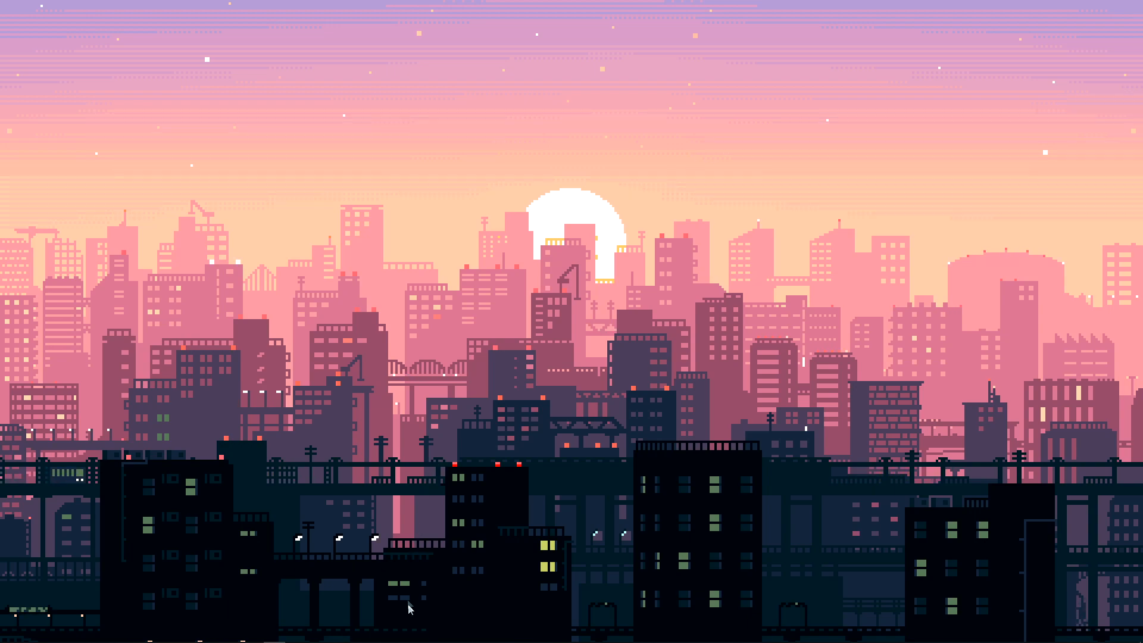
Switch to Windows Settings and open Graphics settings from the Game Mode page
left_click(429, 635)
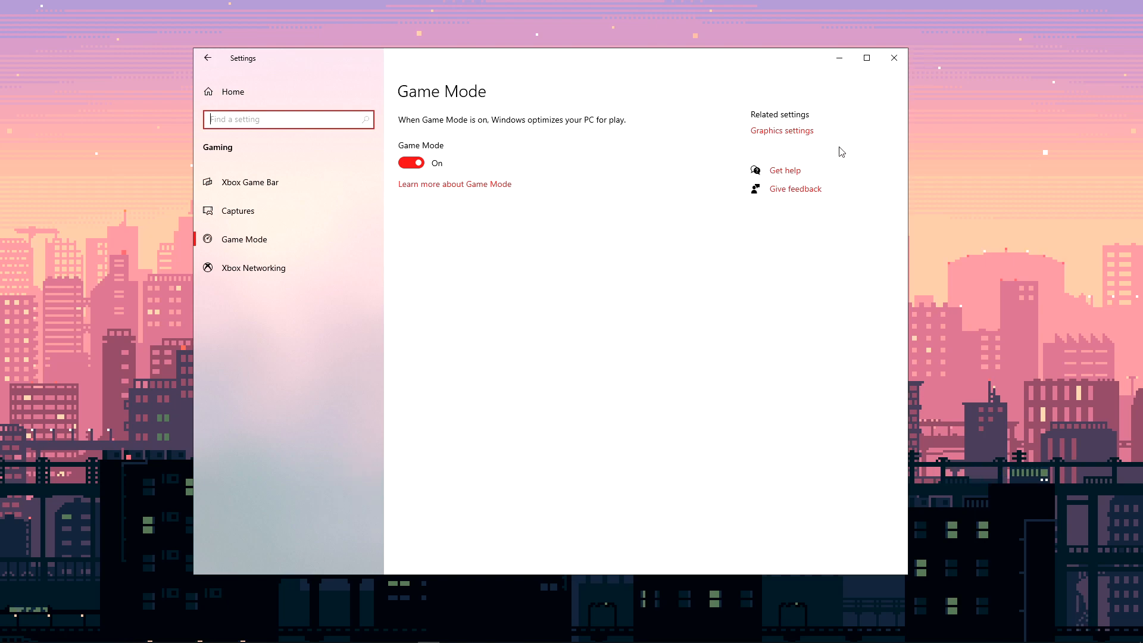
left_click(773, 132)
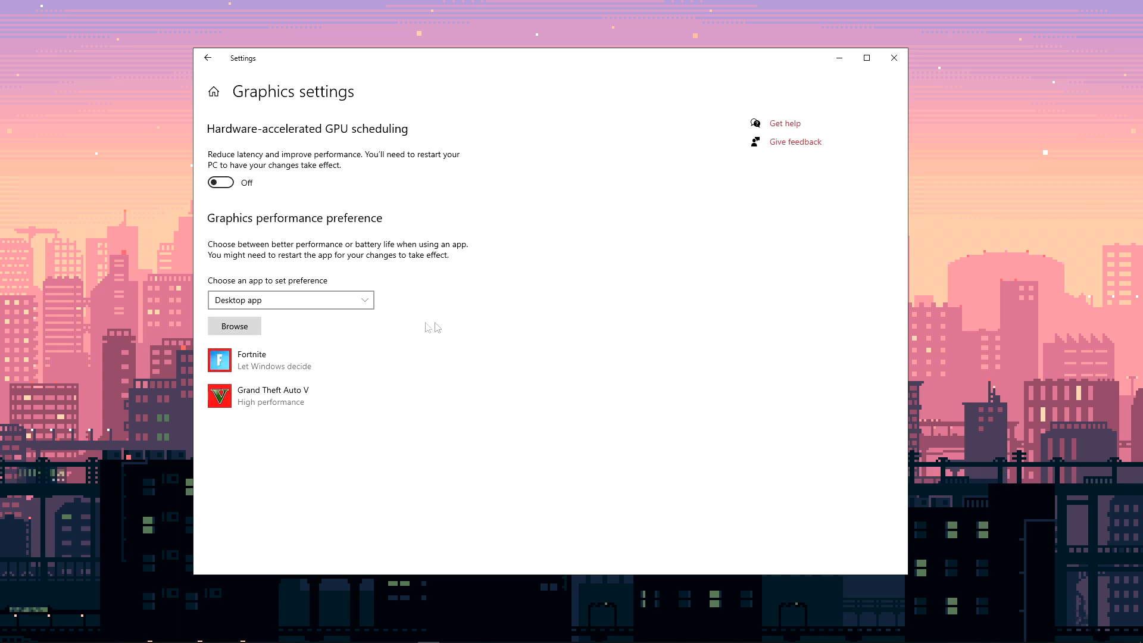
Try to add FortniteClient-Win64-Shipping.exe from C:\Program Files\Epic Games\Fortnite\FortniteGame\Binaries\Win64 to the graphics performance preference list
left_click(248, 328)
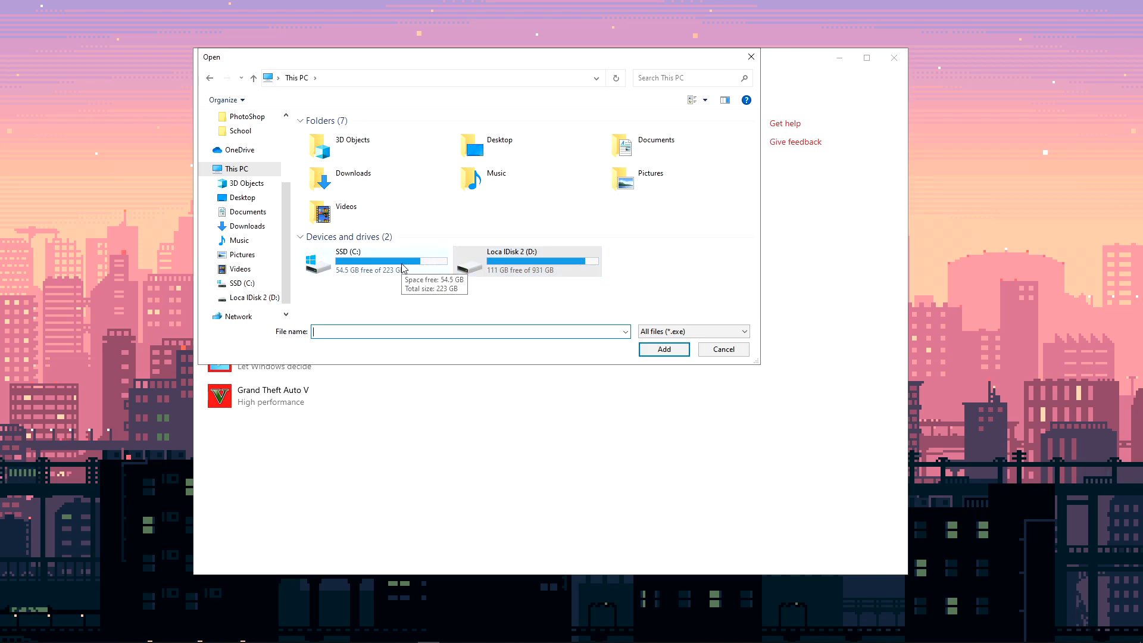
left_click(403, 267)
double_click(403, 268)
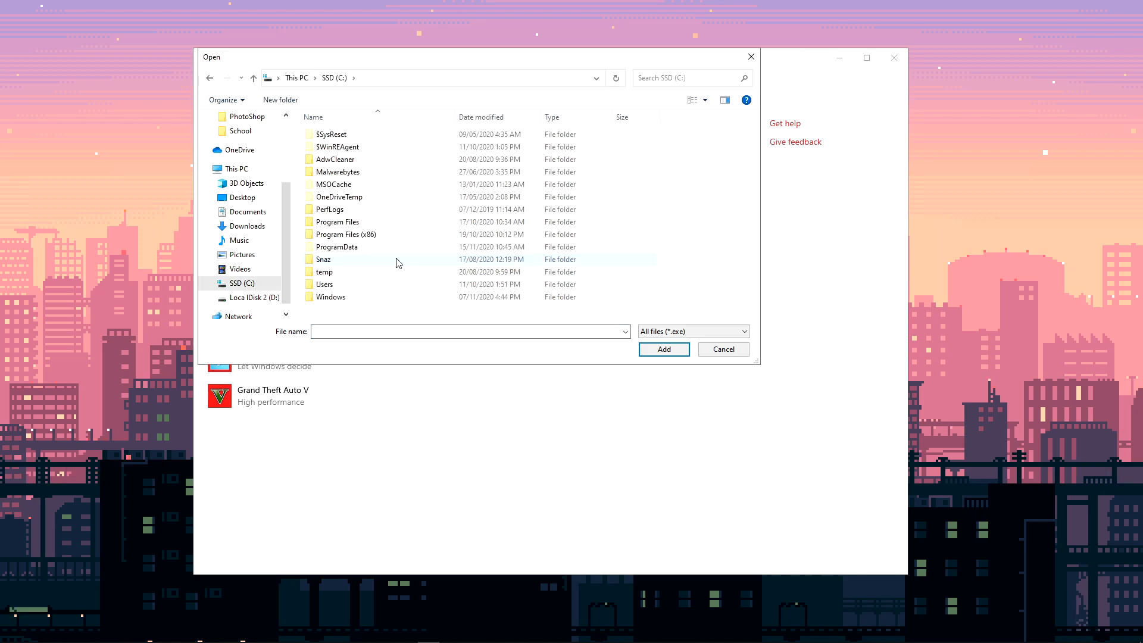
double_click(349, 222)
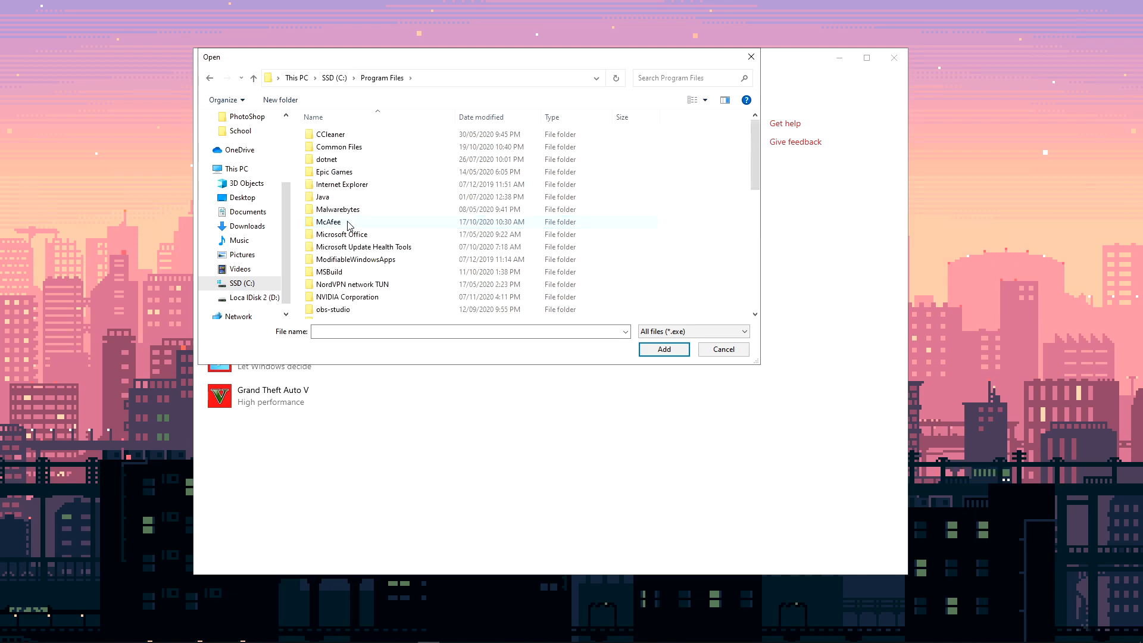
double_click(349, 174)
double_click(336, 135)
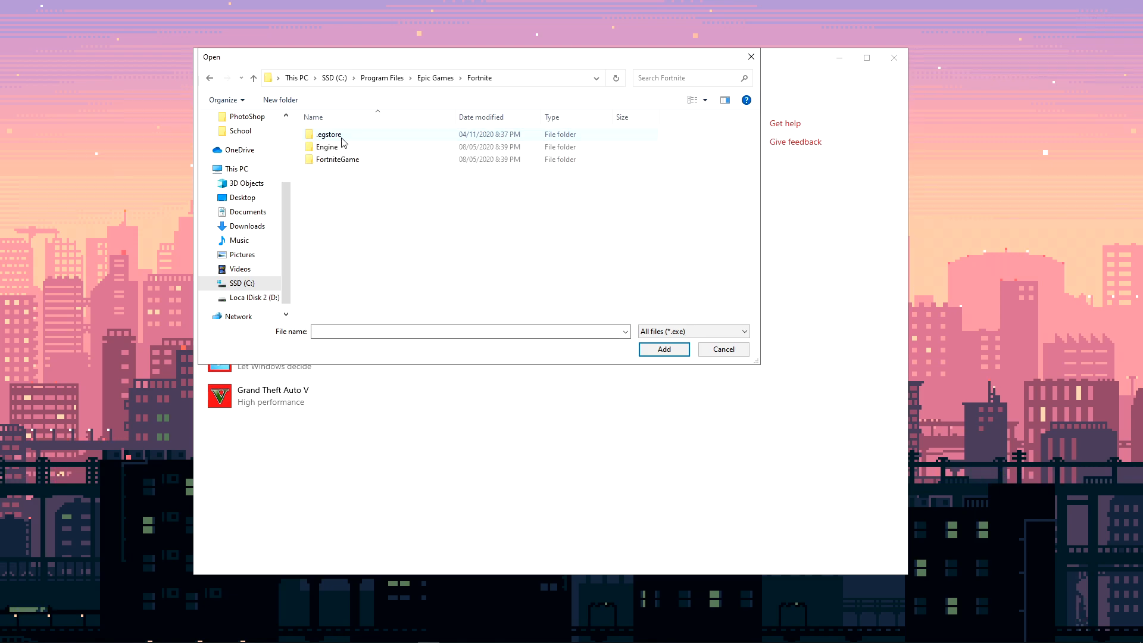
double_click(340, 160)
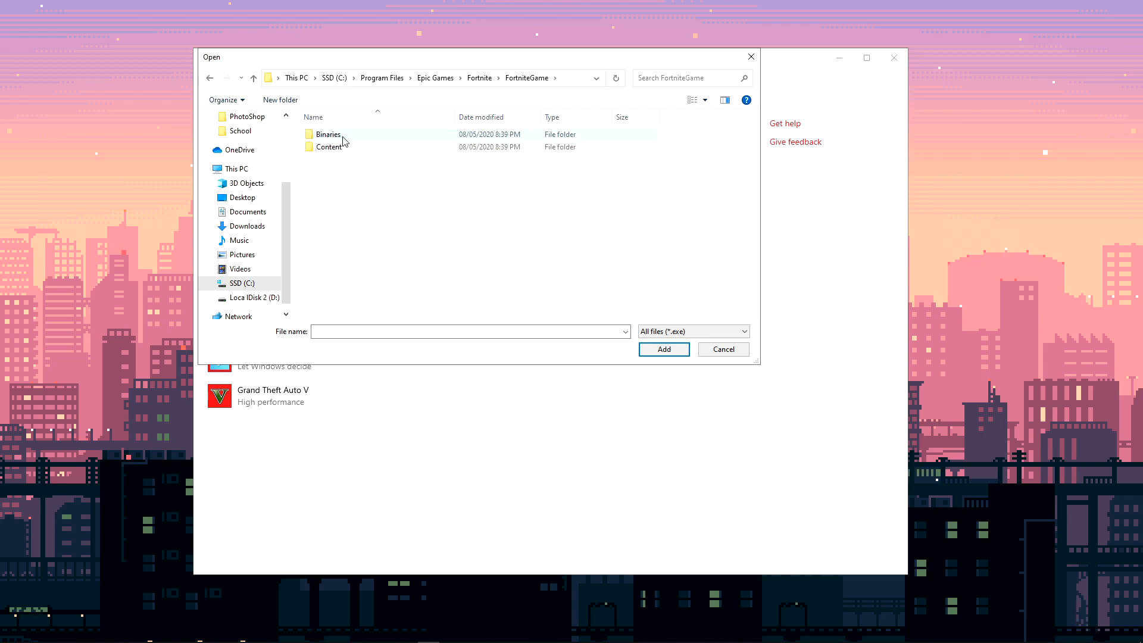
double_click(343, 137)
double_click(345, 147)
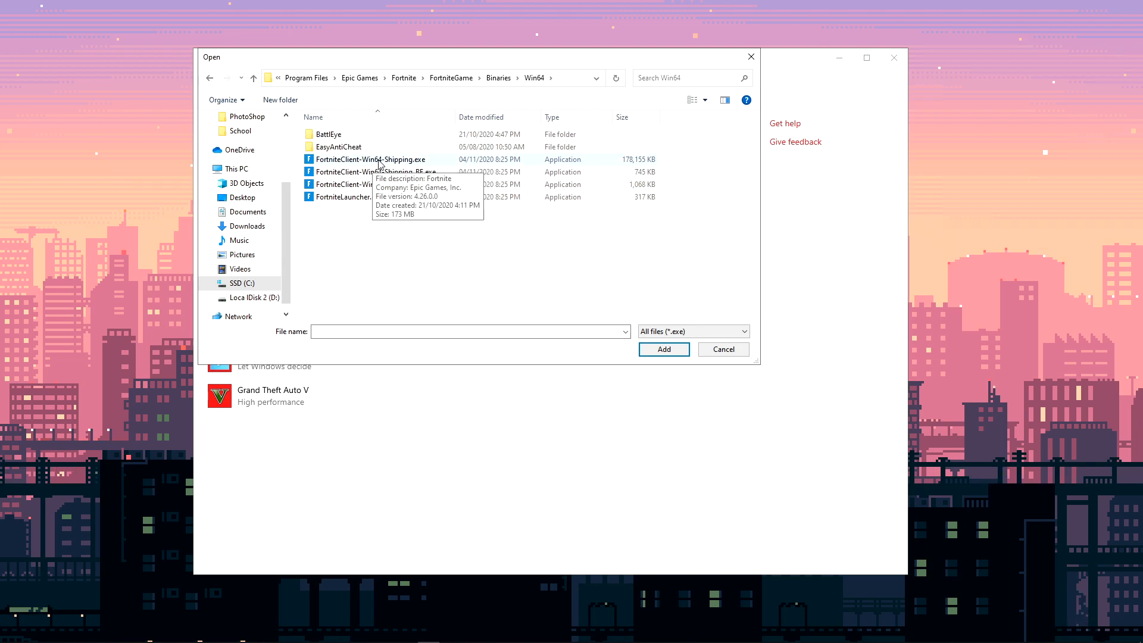
double_click(405, 160)
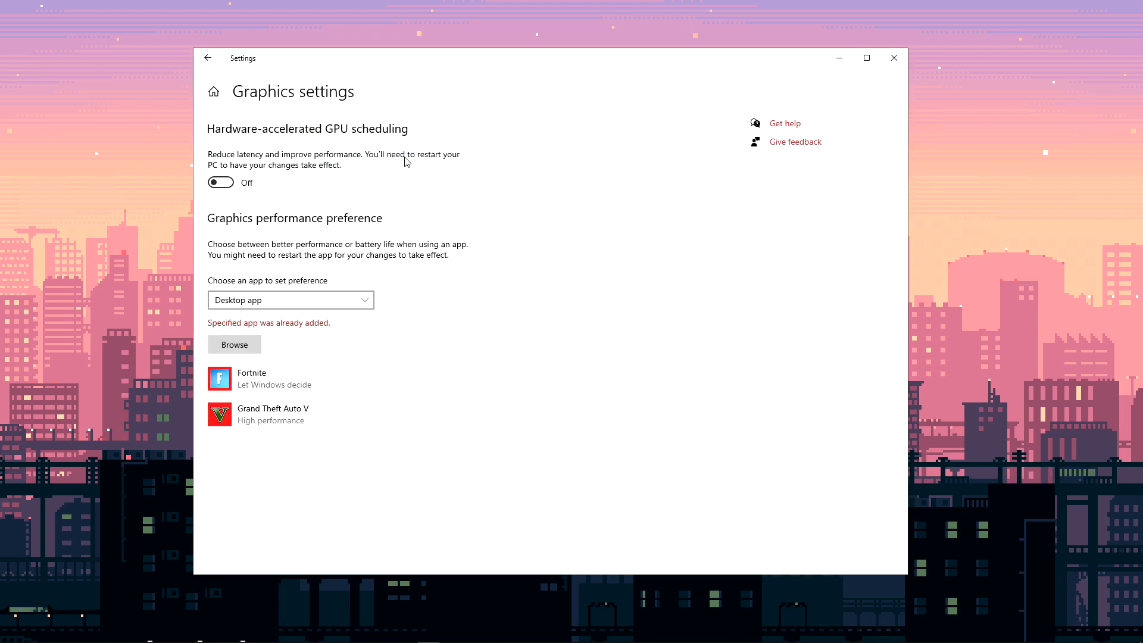
Set Fortnite's graphics preference to High performance, save it and close Settings
left_click(337, 380)
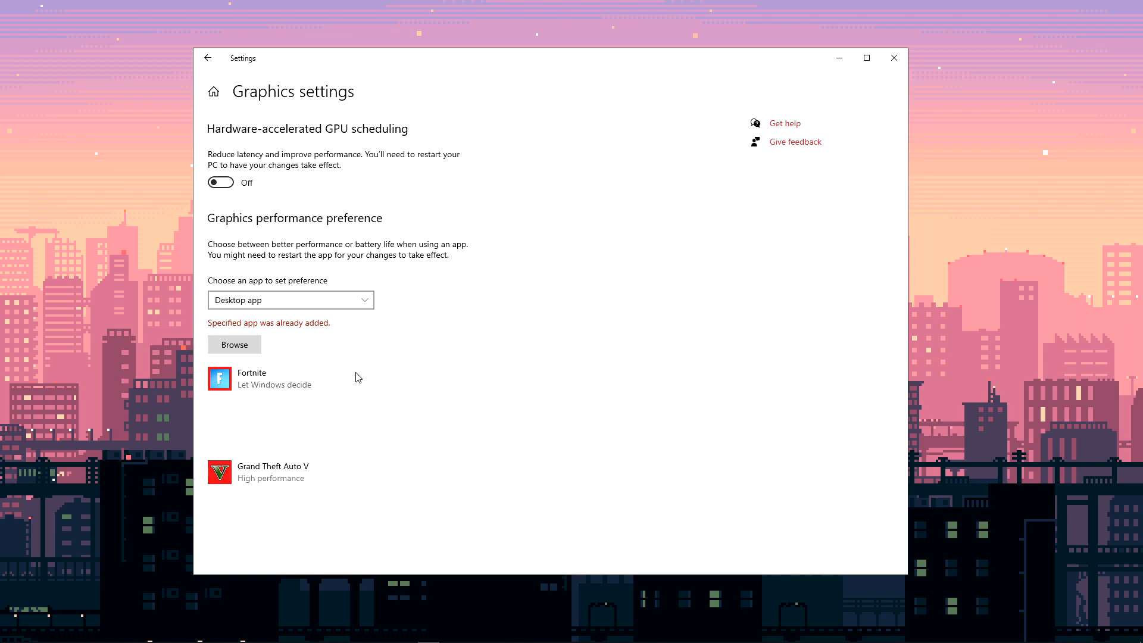
left_click(383, 439)
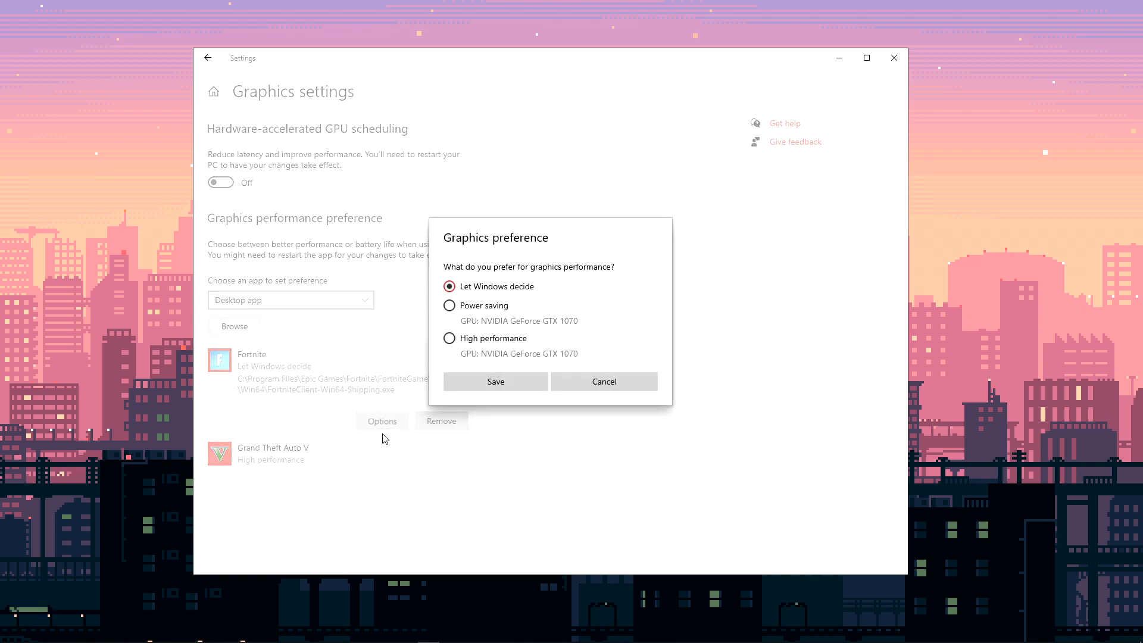
left_click(464, 343)
left_click(509, 384)
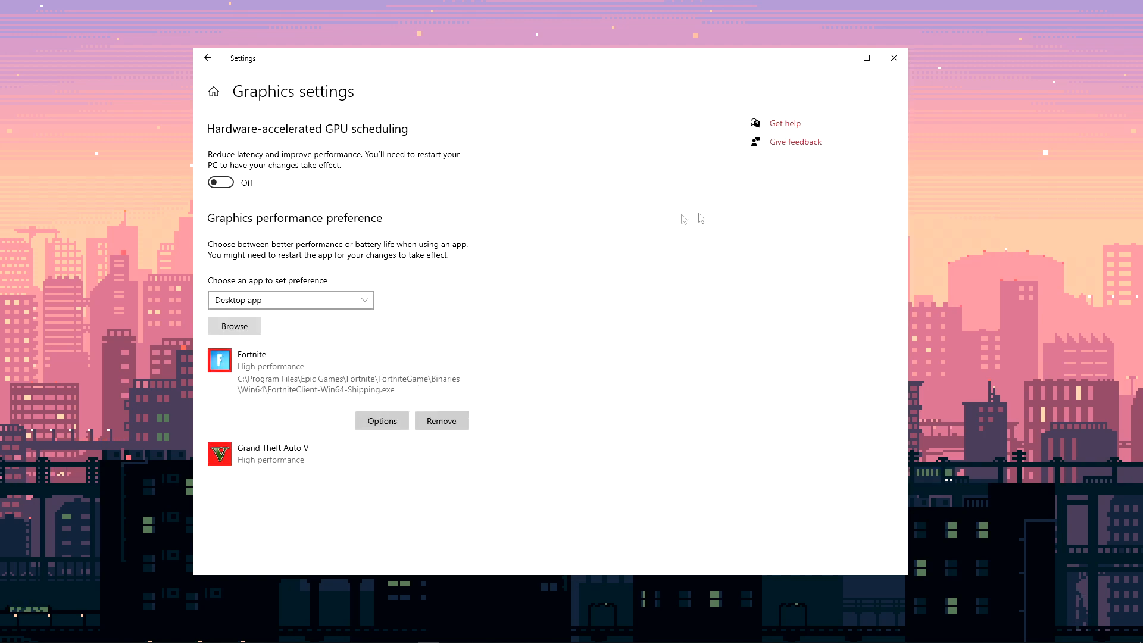
left_click(894, 59)
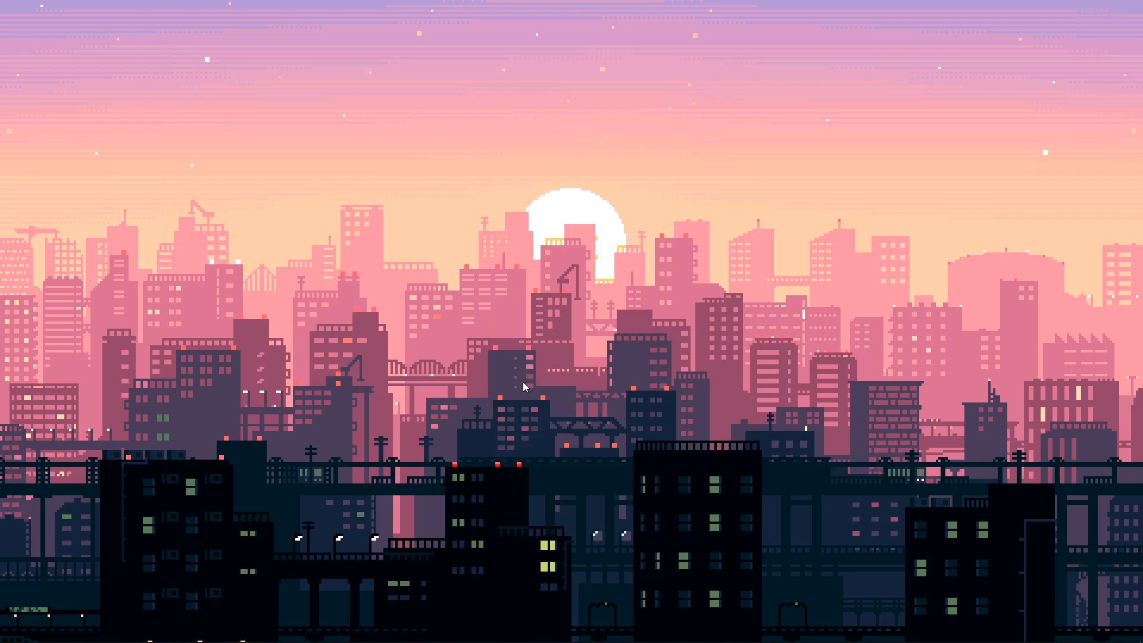
Reopen Windows Settings, search for the background settings and open the Background apps page
left_click(32, 634)
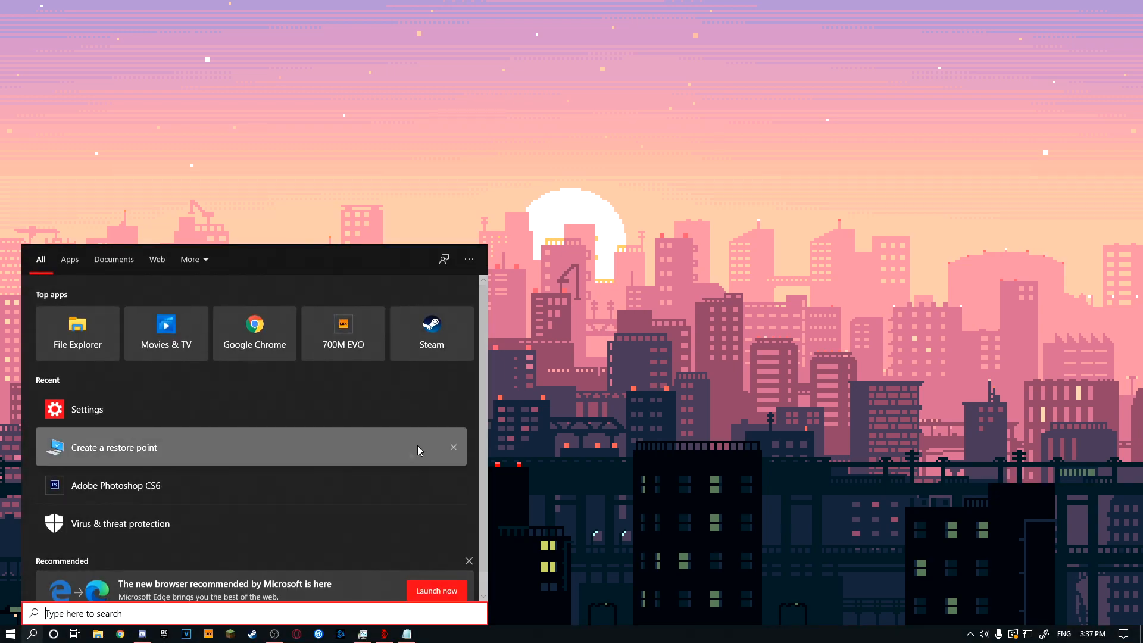
type("sett")
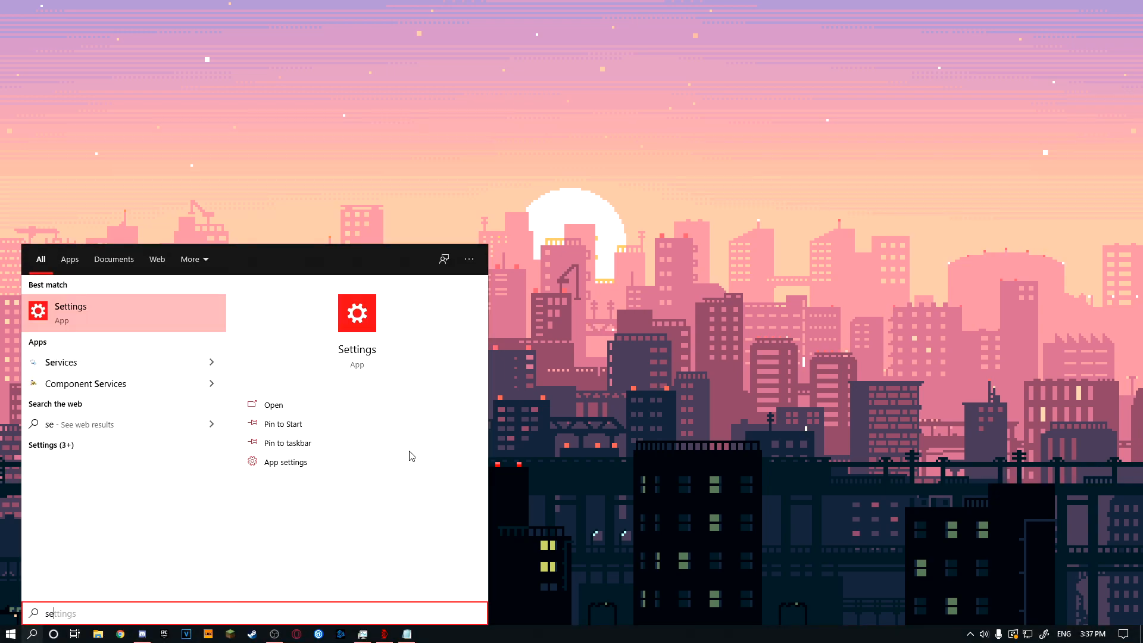
left_click(178, 322)
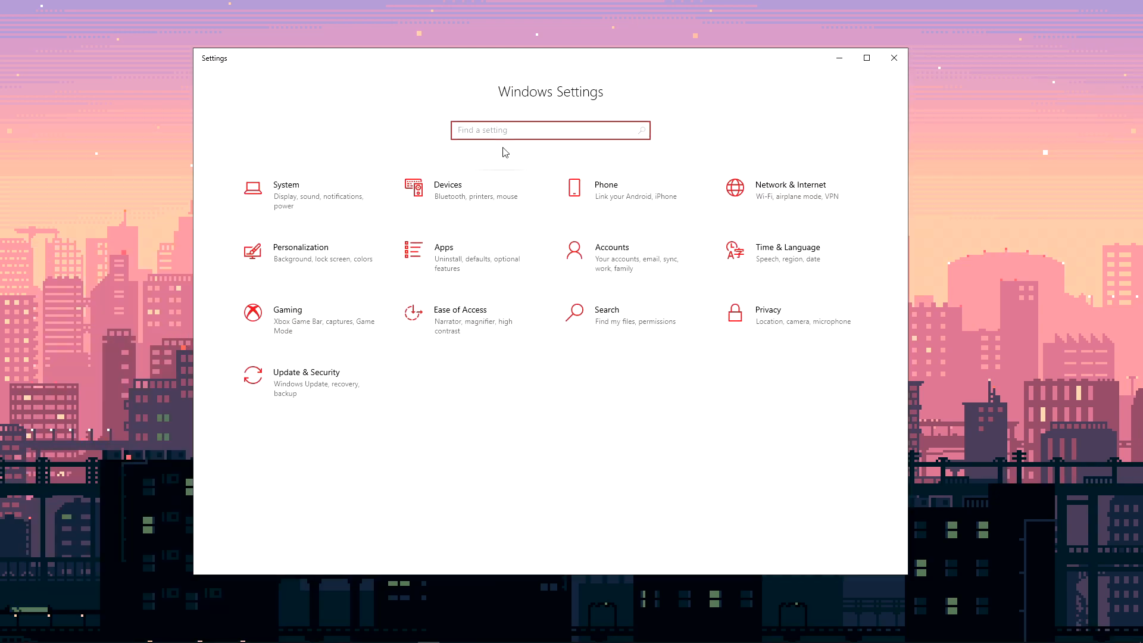
type("back")
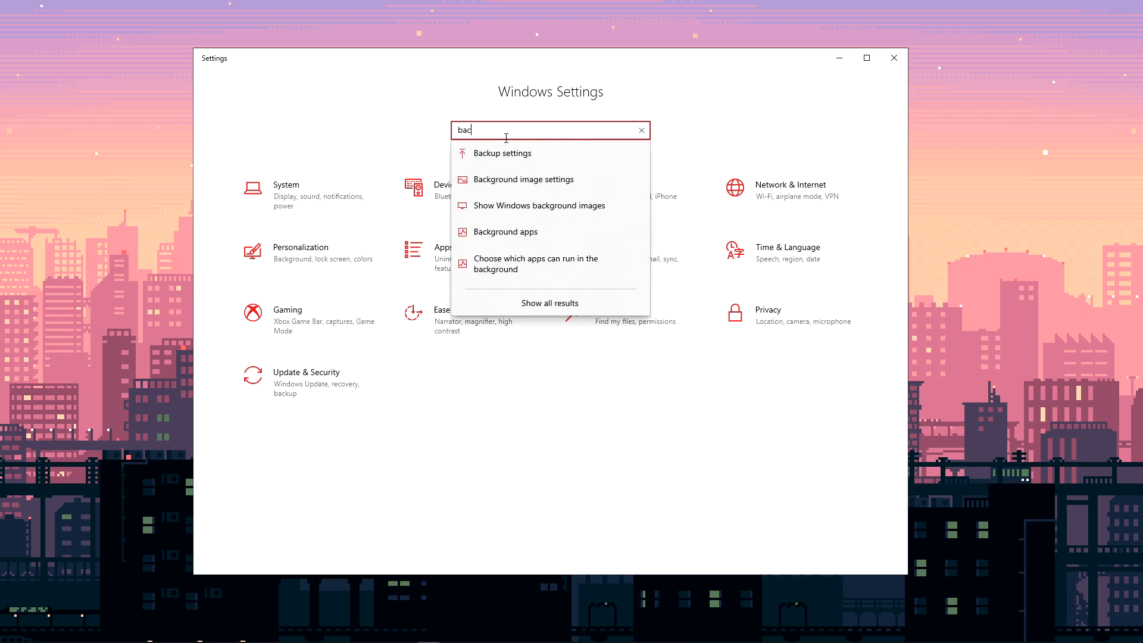
left_click(545, 229)
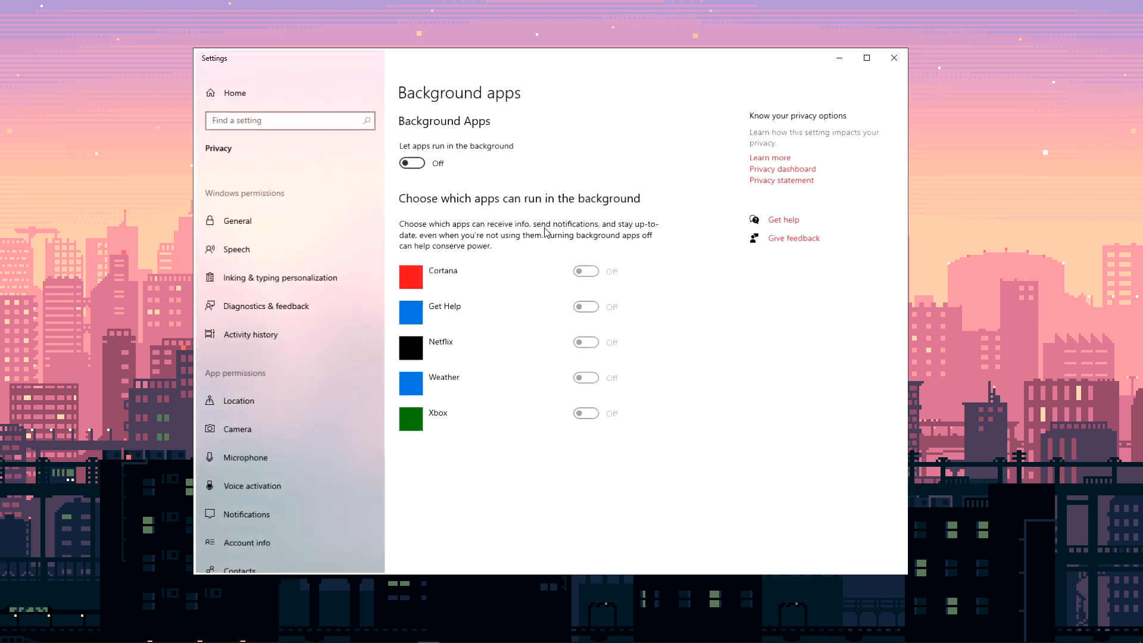
Turn on background apps and try the individual background switches for 3D Viewer and Alarms & Clock
left_click(412, 162)
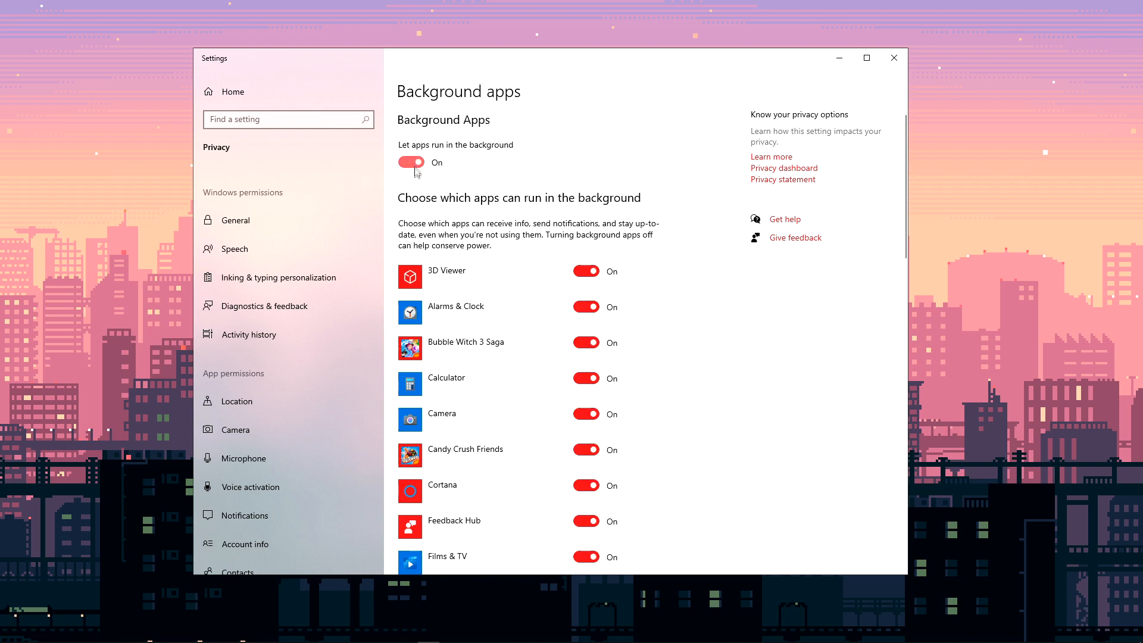
left_click(590, 275)
left_click(587, 307)
left_click(587, 271)
left_click(587, 306)
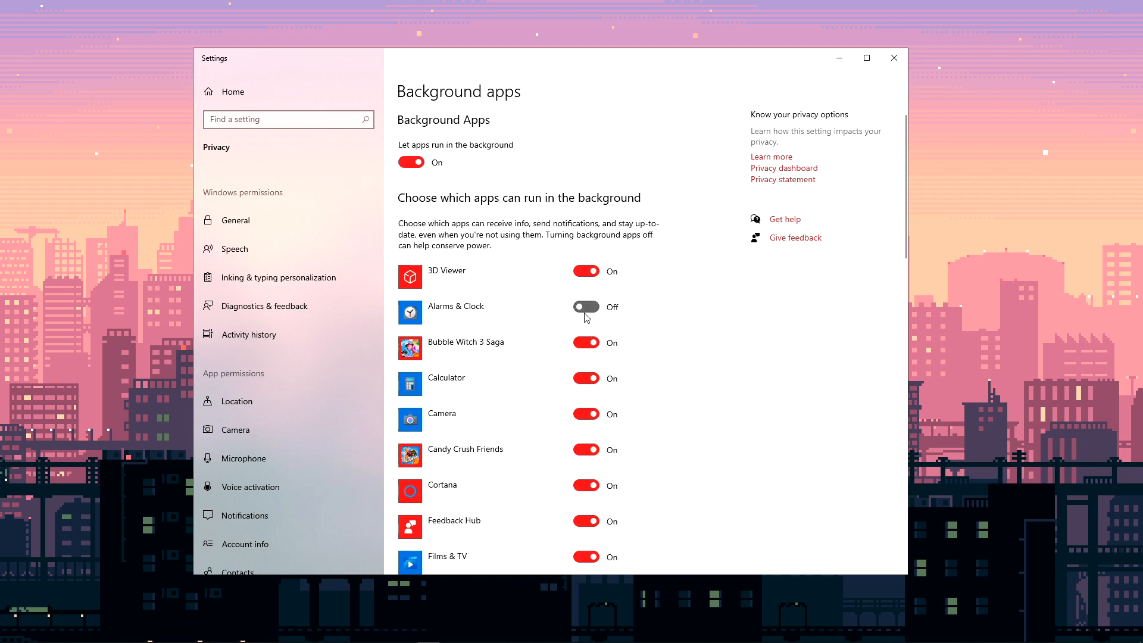
Turn off the option that lets apps run in the background, check the app list and close Settings
left_click(418, 163)
scroll(524, 324, "down", 15)
scroll(524, 326, "up", 15)
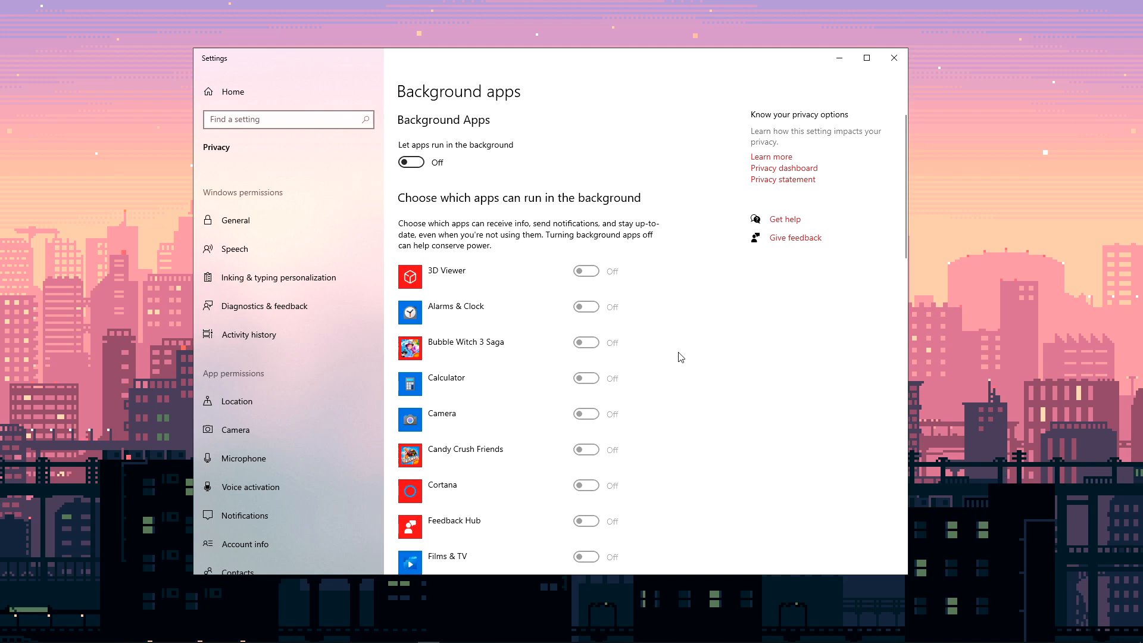
key("alt+F4")
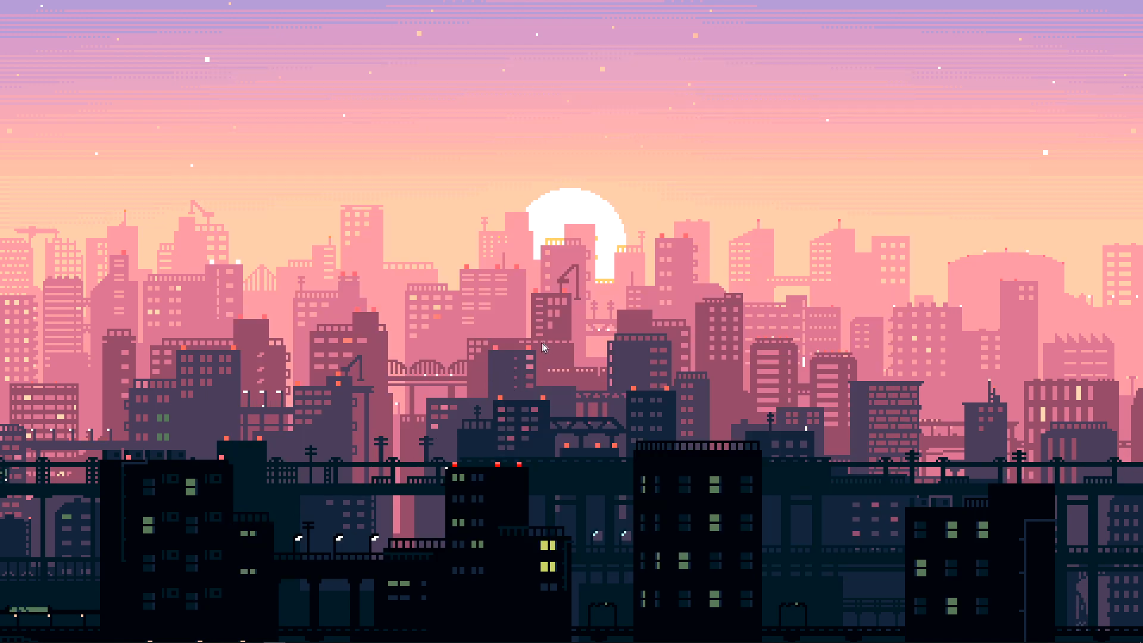
In the advanced system settings' Performance Options, apply custom visual effects with only control animations and thumbnails instead of icons enabled, and close System Properties
left_click(33, 636)
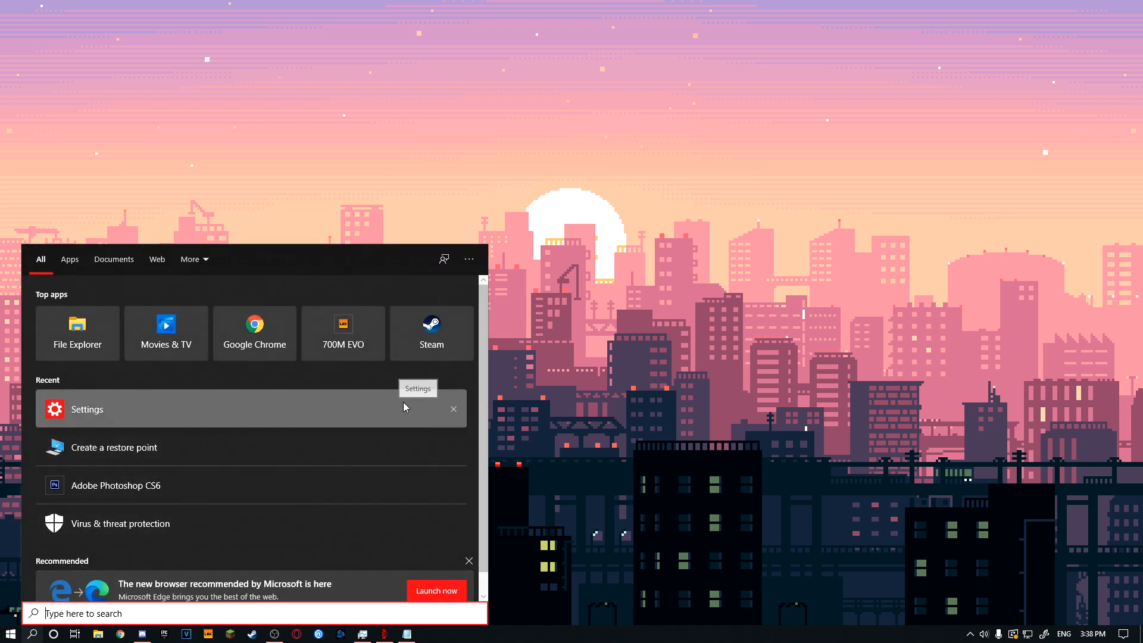
type("system sett")
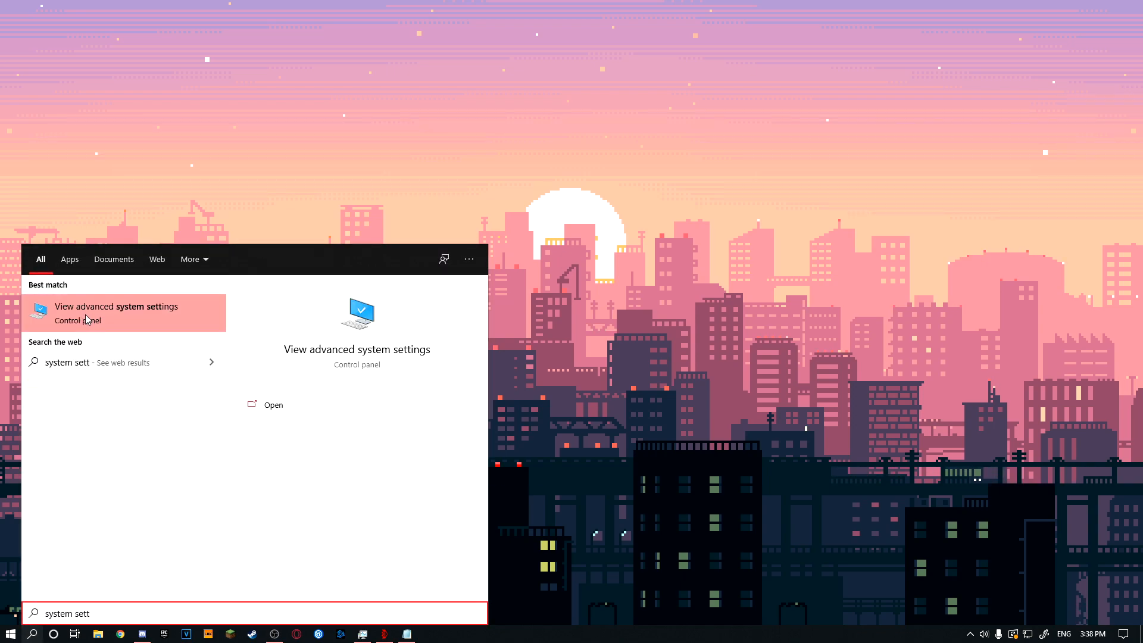
left_click(138, 317)
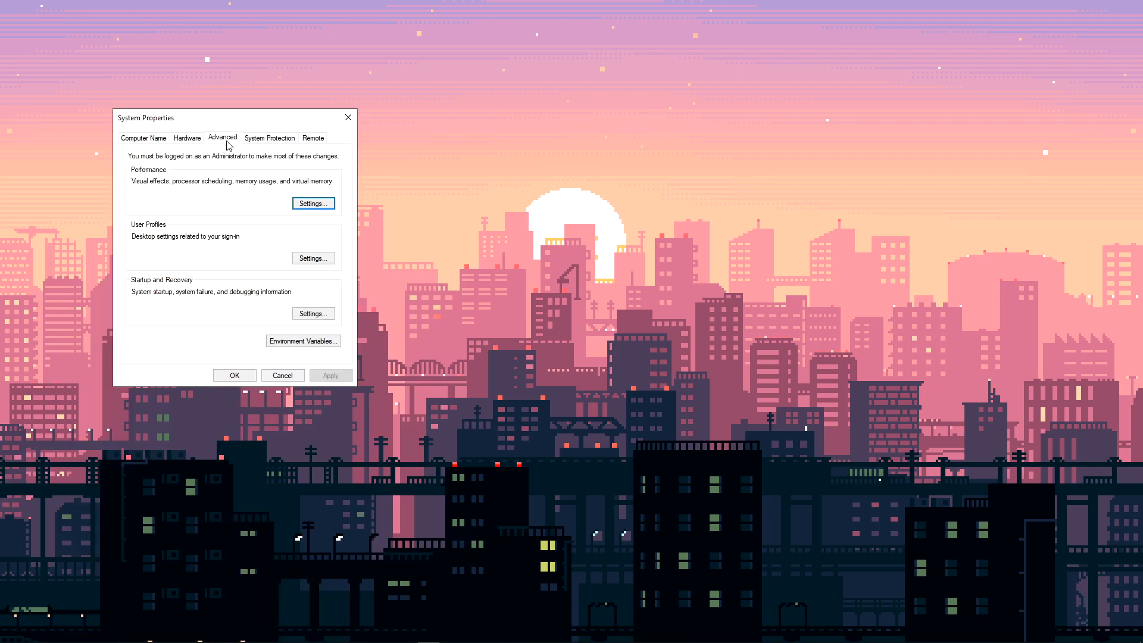
left_click(311, 204)
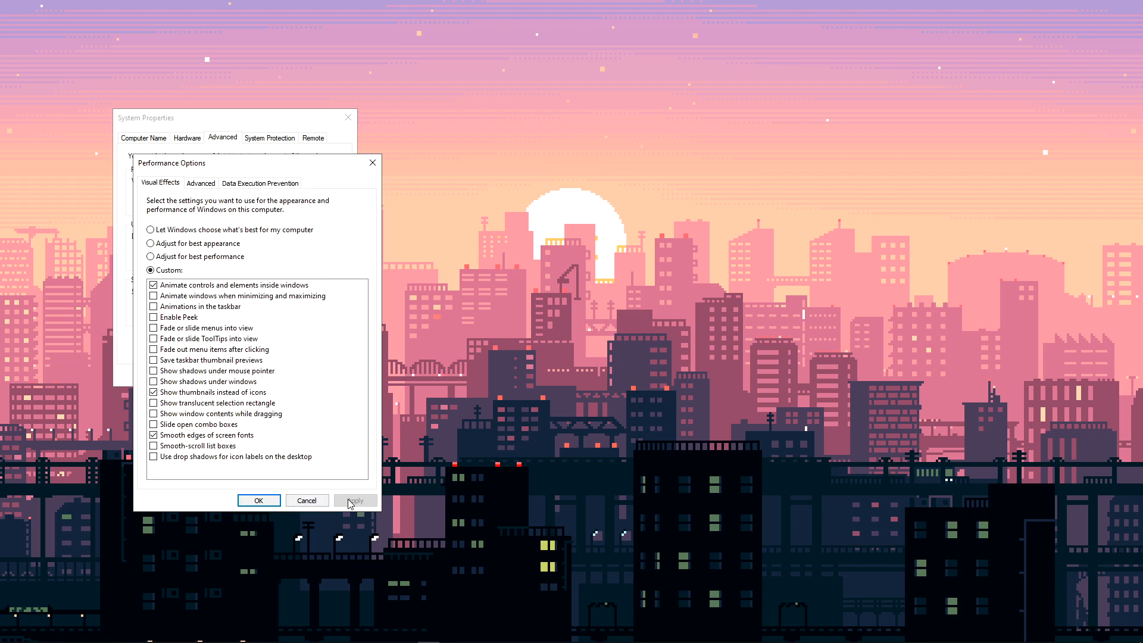
left_click(255, 501)
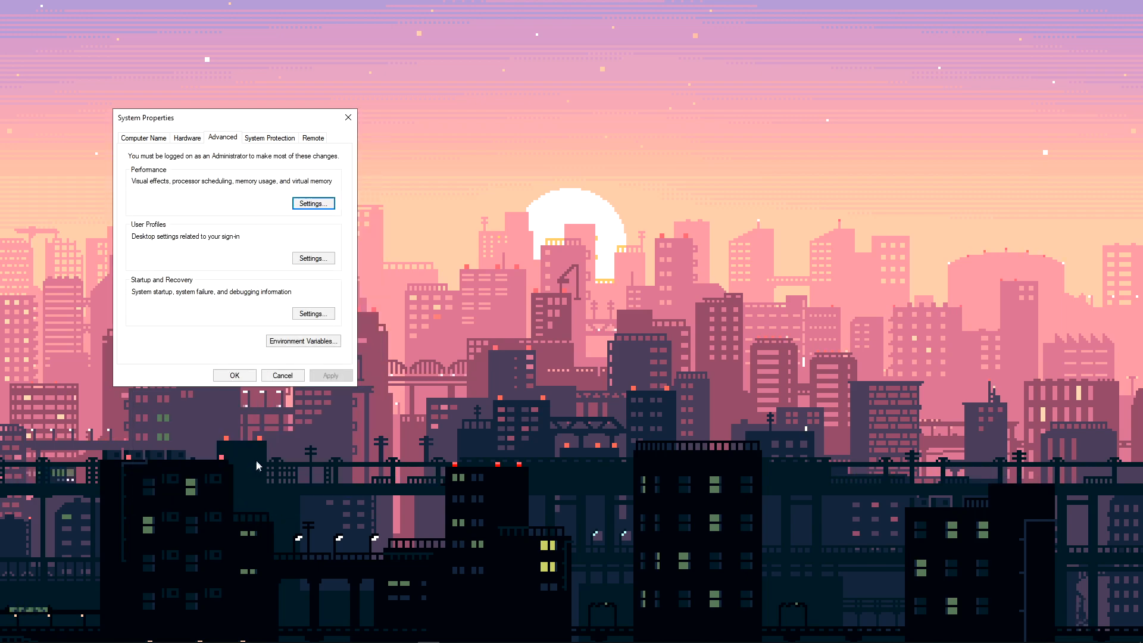
left_click(347, 117)
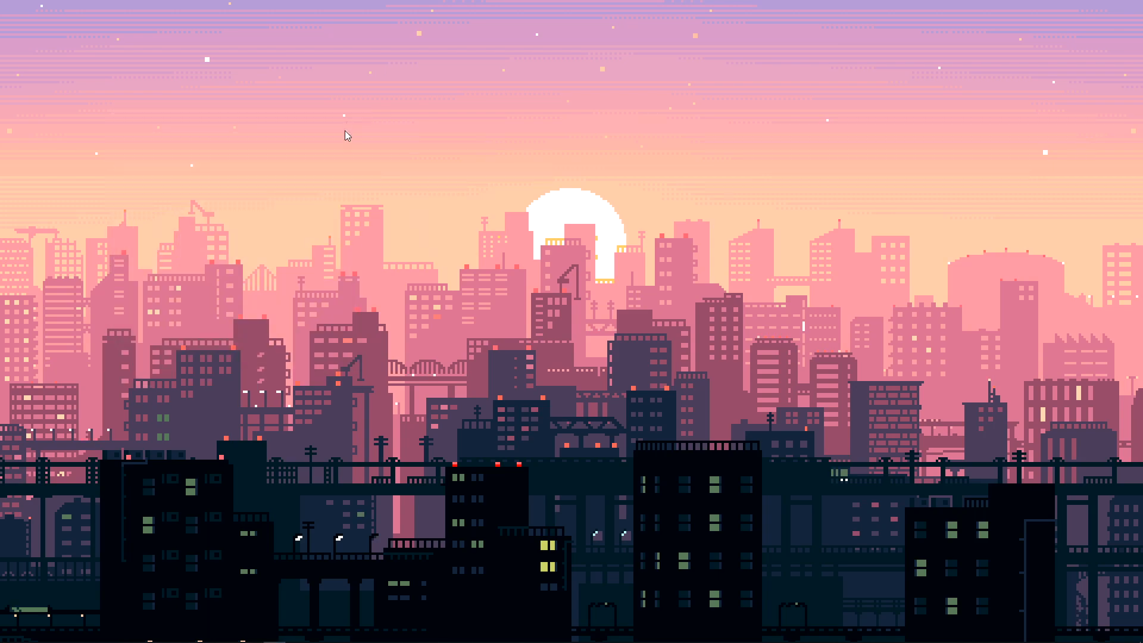